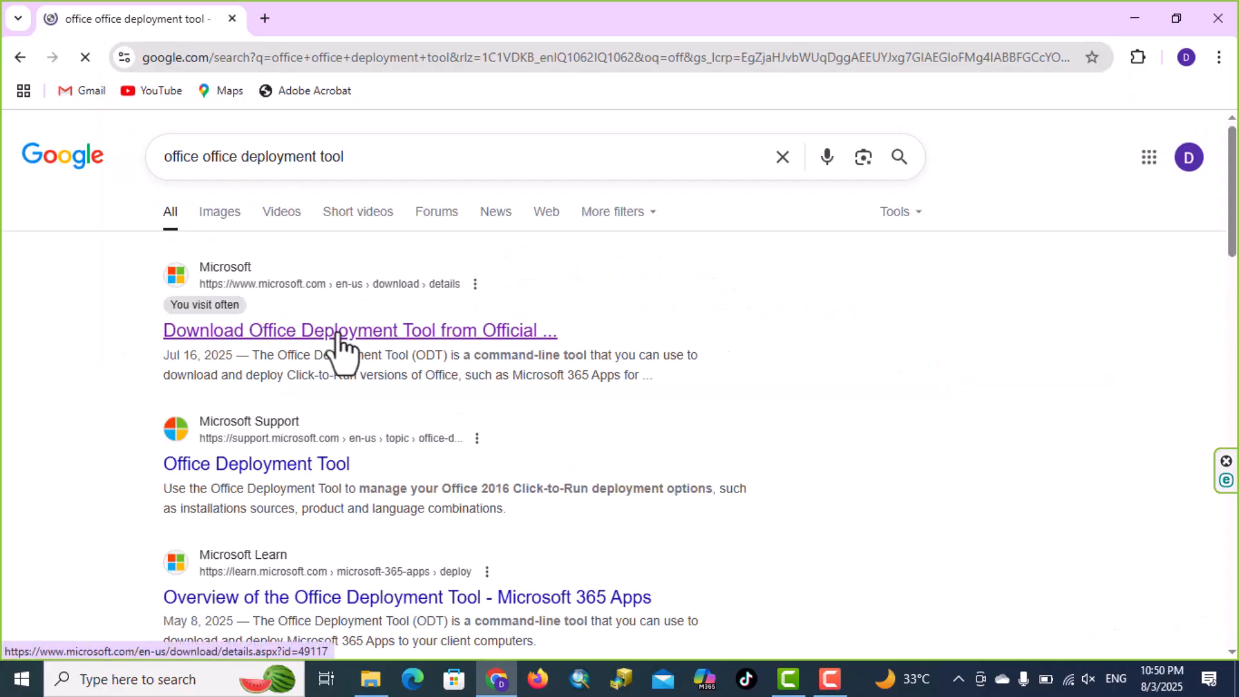
Open the Microsoft Download Center result for the Office Deployment Tool and download the English version
{"action": "left_click", "coordinate": [339, 335]}
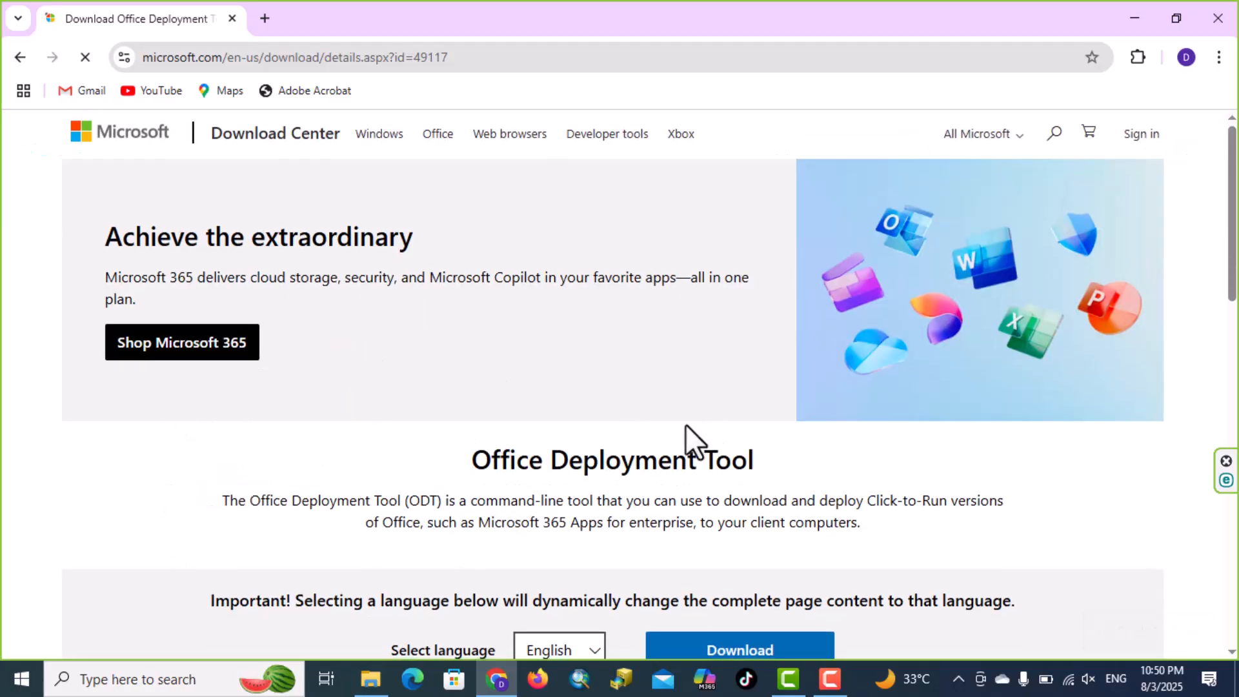
{"action": "scroll", "coordinate": [775, 536], "scroll_direction": "down", "scroll_amount": 3}
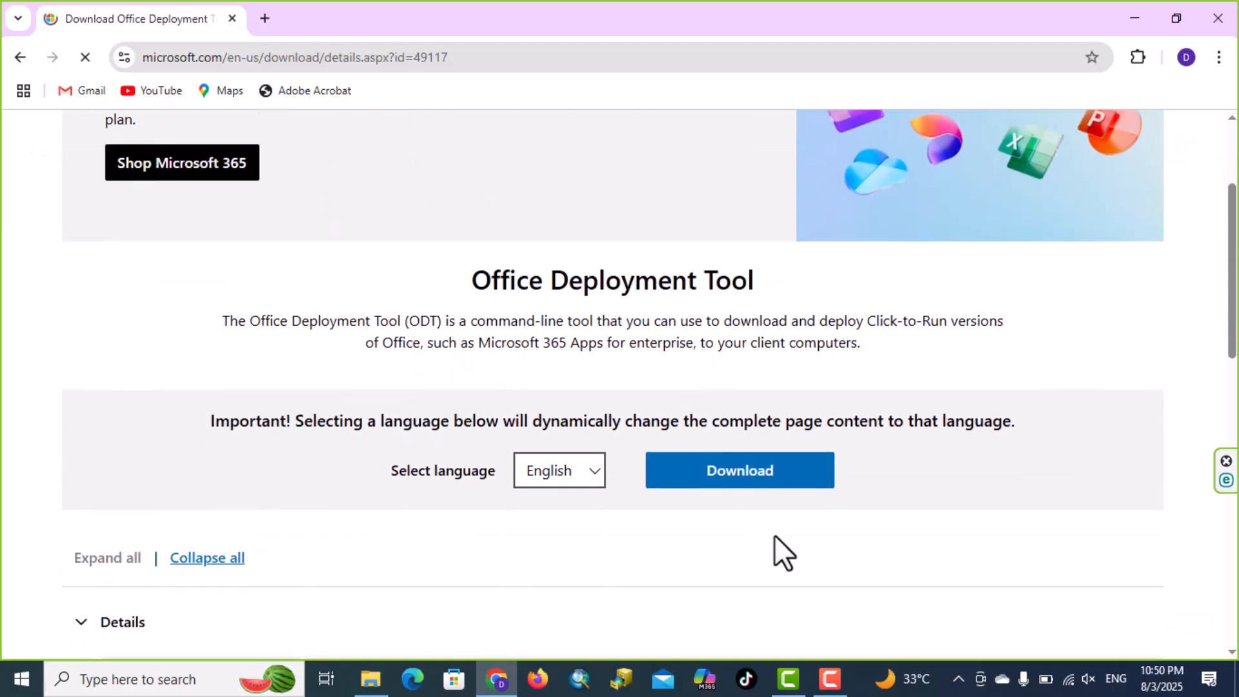
{"action": "left_click", "coordinate": [725, 475]}
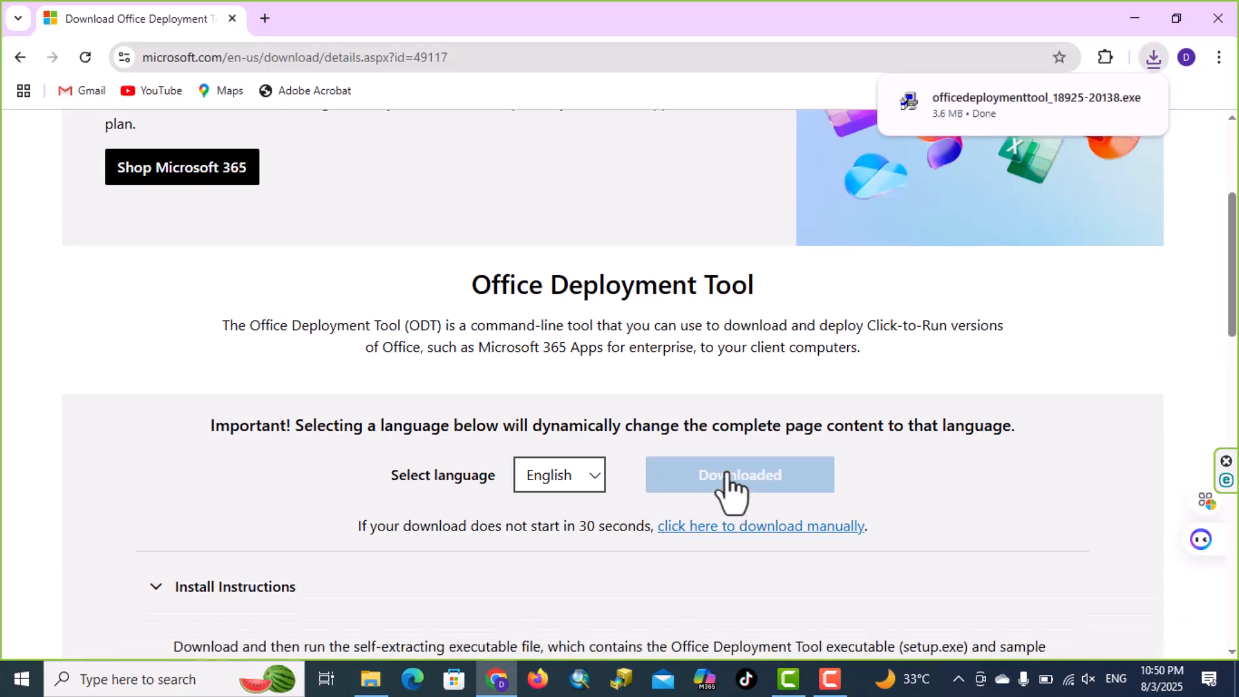
Place the downloaded officedeploymenttool_18925-20138.exe on the desktop from the recent downloads and minimize the browser
{"action": "left_click", "coordinate": [1178, 18]}
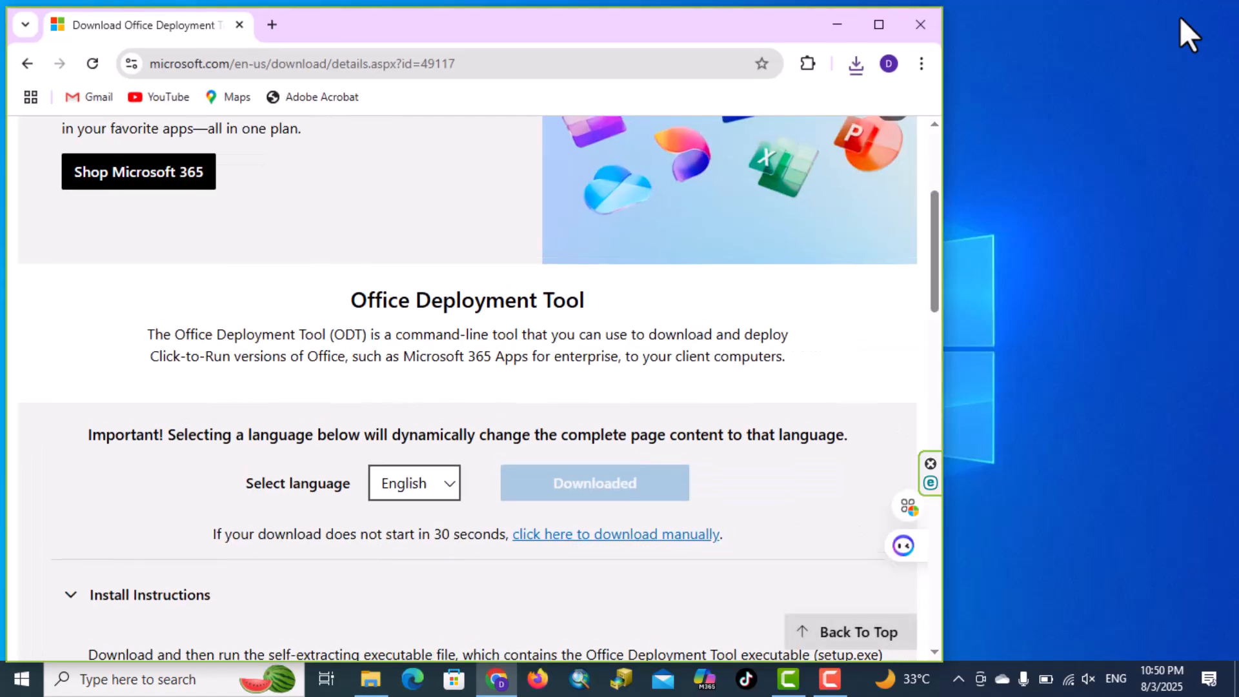
{"action": "left_click", "coordinate": [857, 65]}
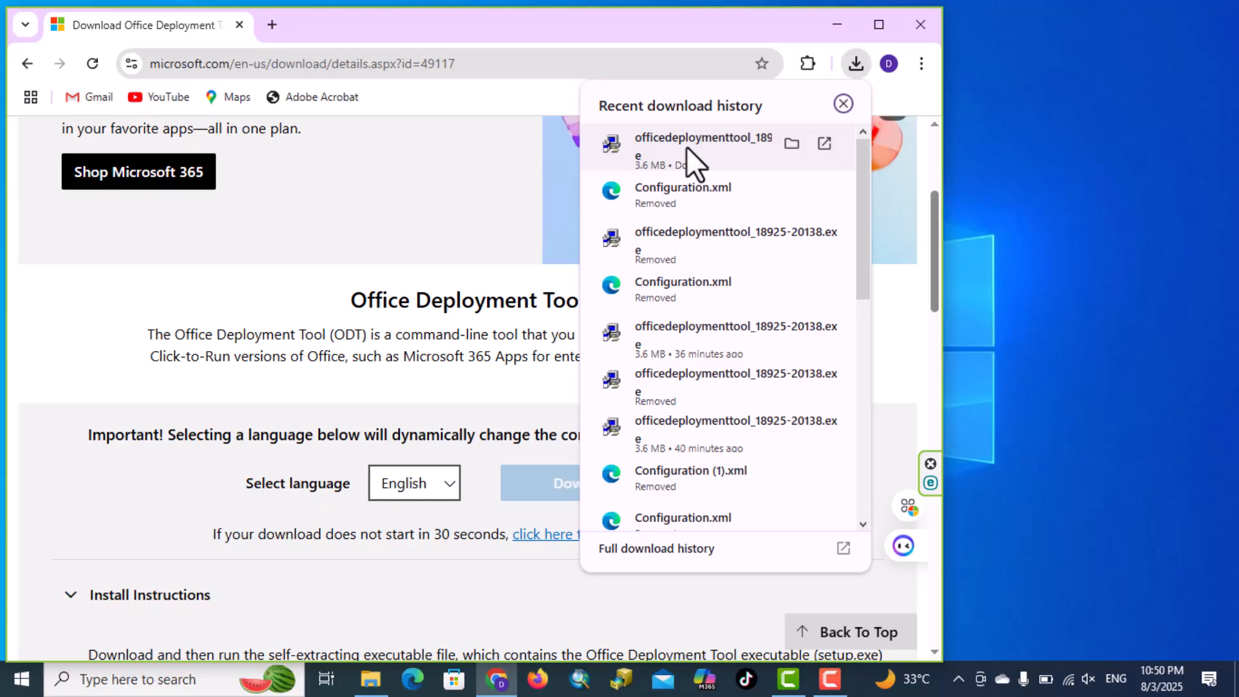
{"action": "left_click_drag", "start_coordinate": [687, 146], "coordinate": [1091, 99]}
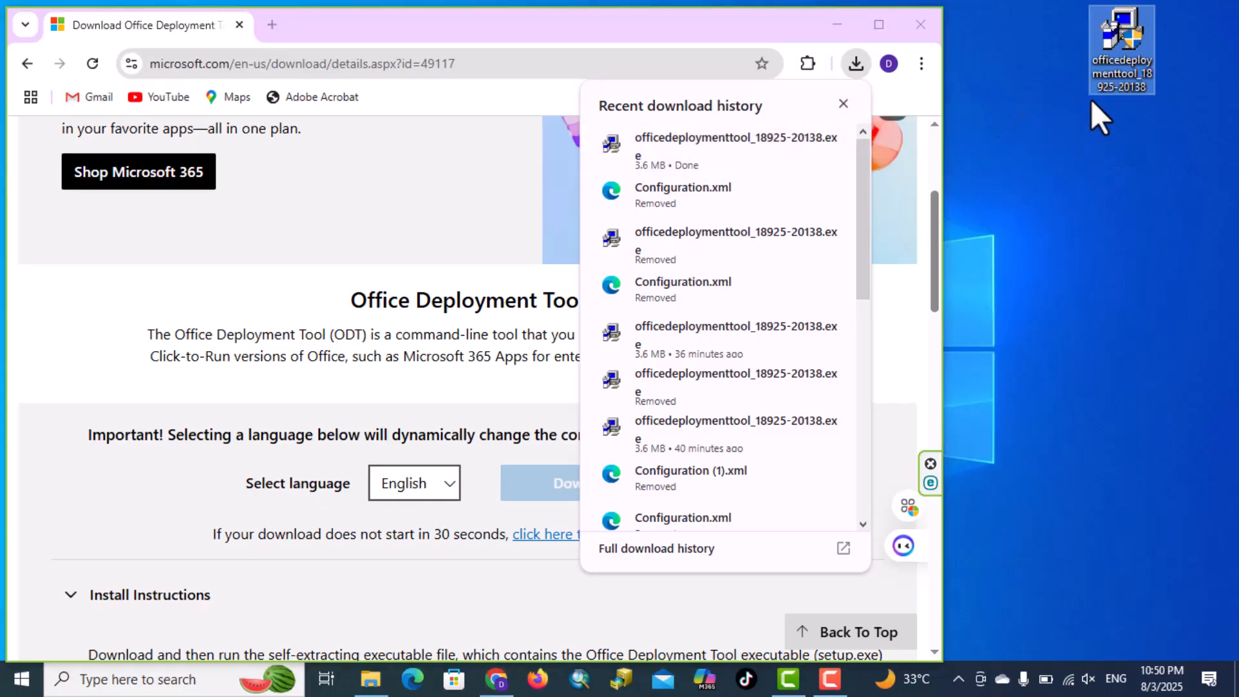
{"action": "left_click", "coordinate": [837, 25]}
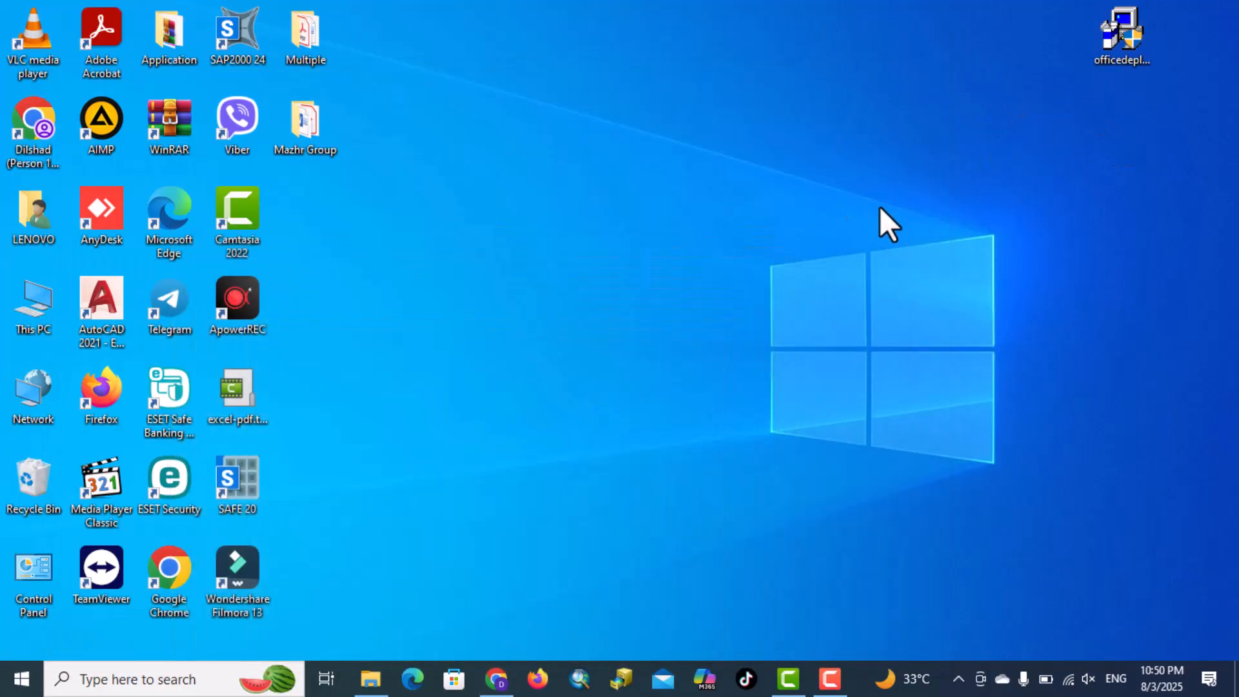
Create a new folder named Office on the desktop
{"action": "right_click", "coordinate": [882, 199]}
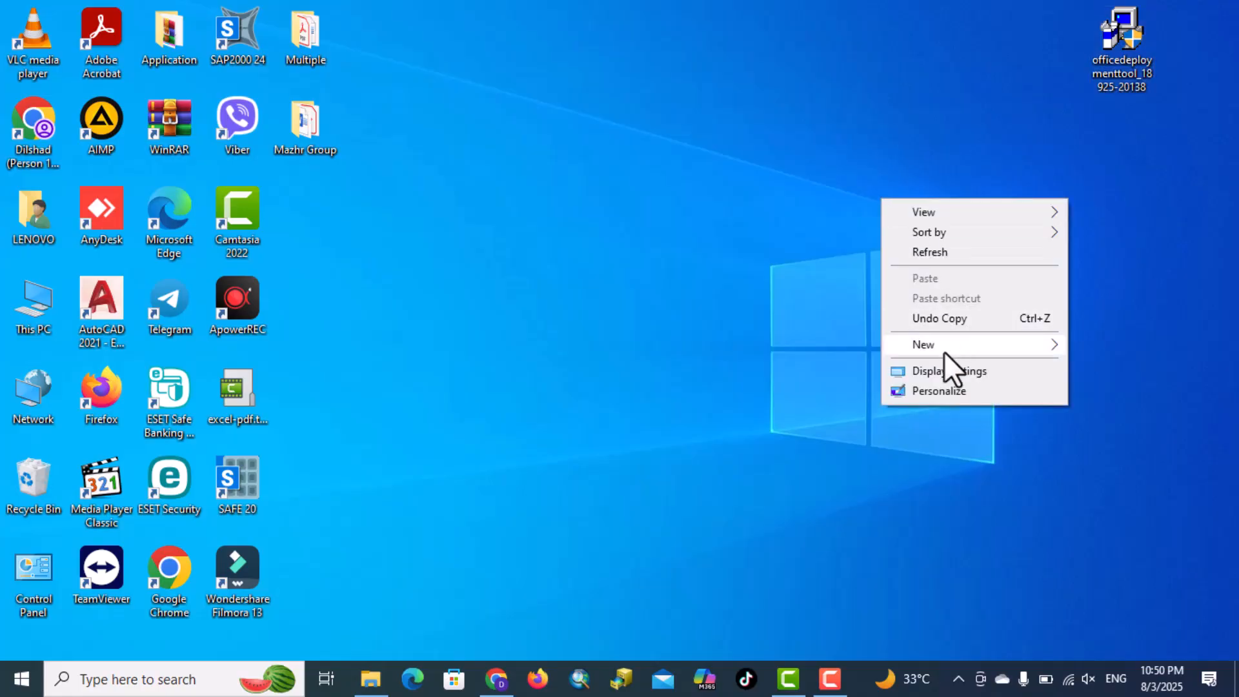
{"action": "mouse_move", "coordinate": [945, 346]}
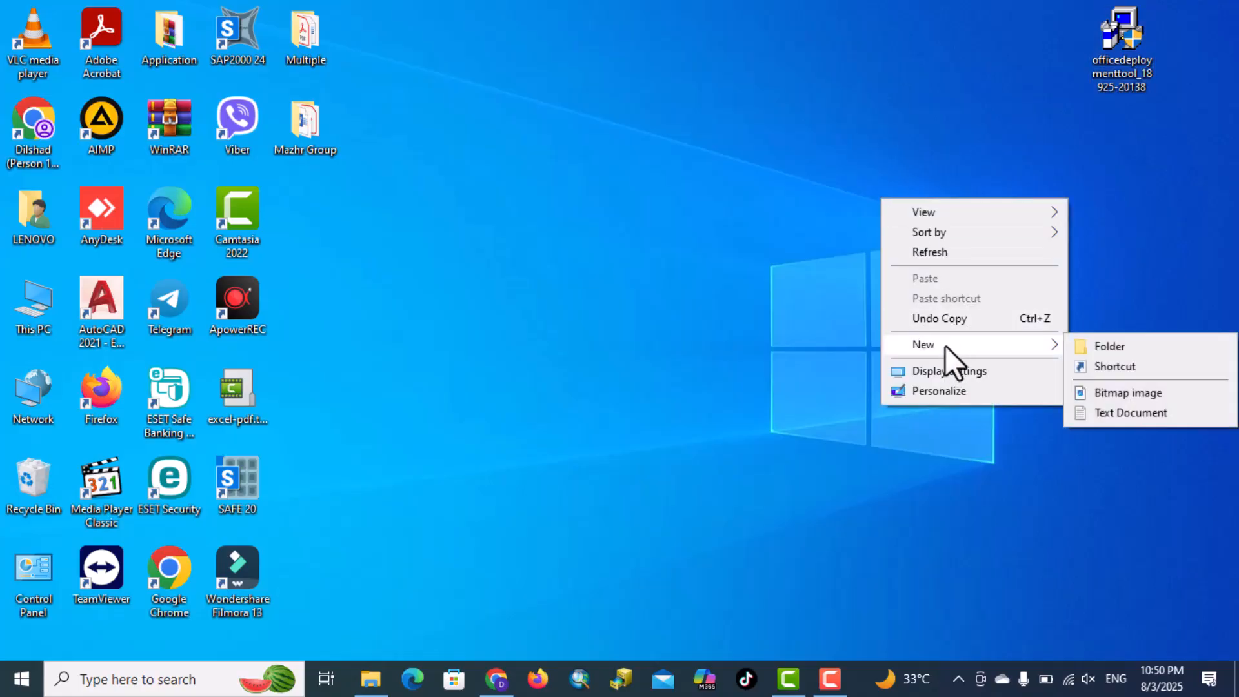
{"action": "left_click", "coordinate": [1091, 347]}
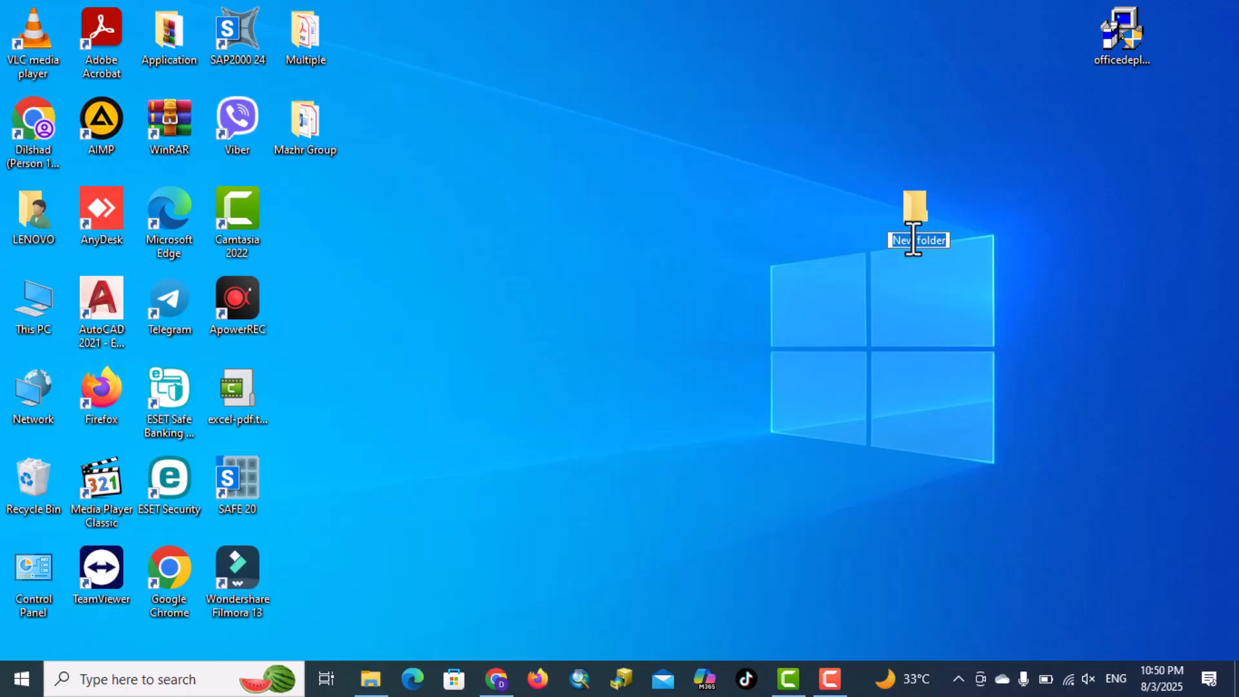
{"action": "type", "text": "Office"}
{"action": "key", "text": "Return"}
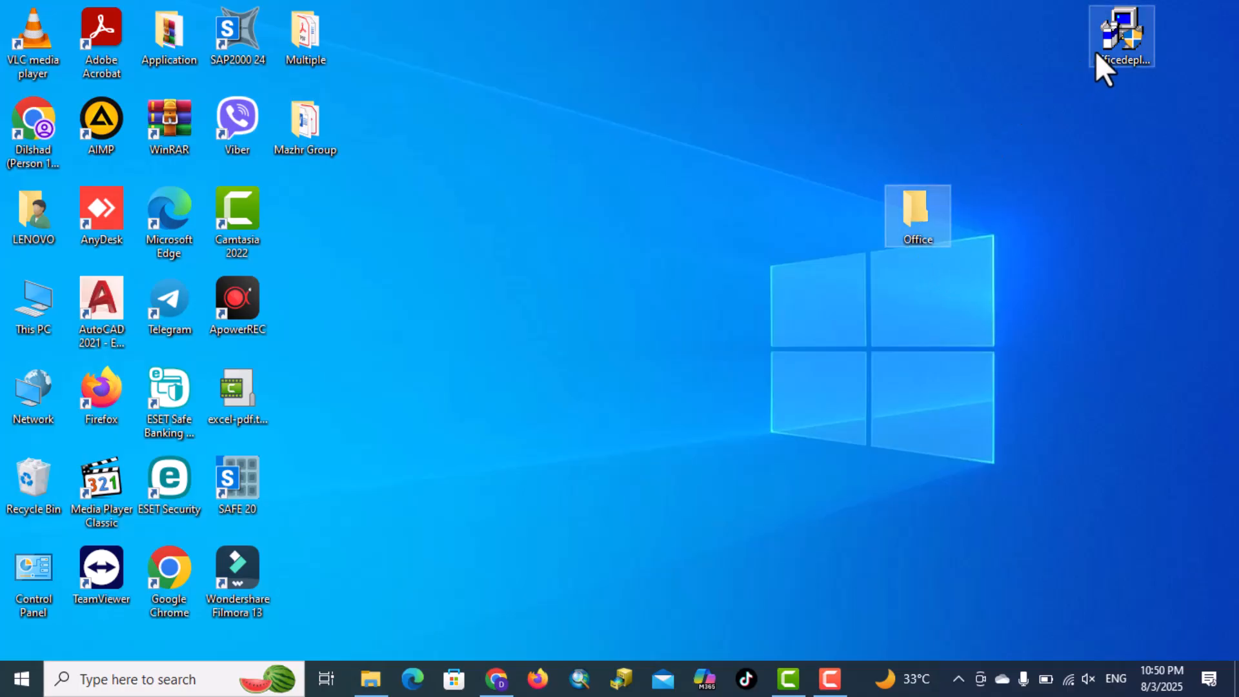
Run the Office Deployment Tool as administrator and accept the Microsoft Software License Terms
{"action": "right_click", "coordinate": [1114, 40]}
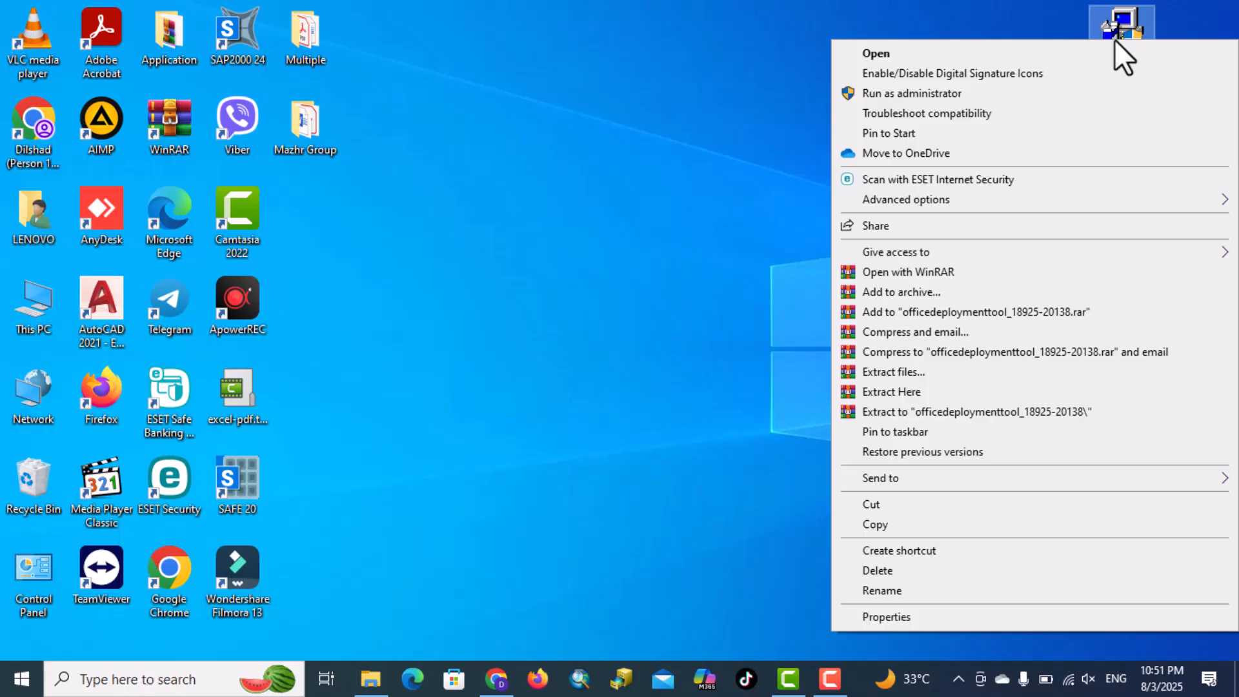
{"action": "left_click", "coordinate": [984, 90]}
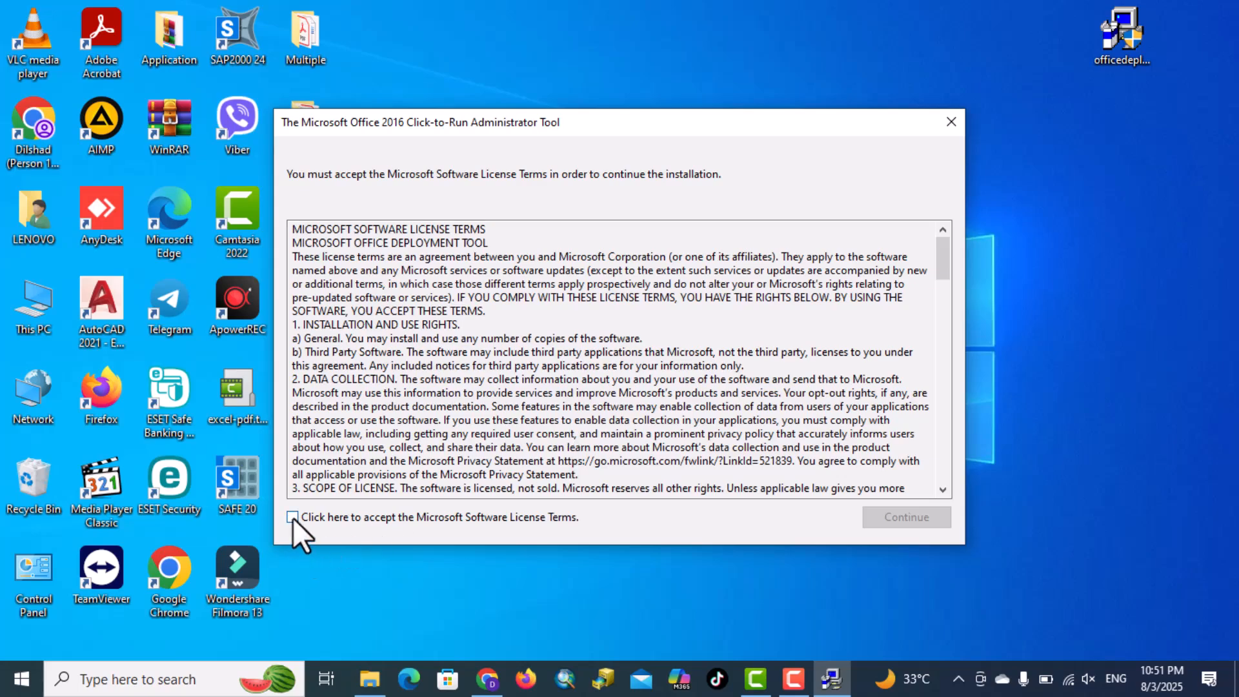
{"action": "left_click", "coordinate": [292, 518]}
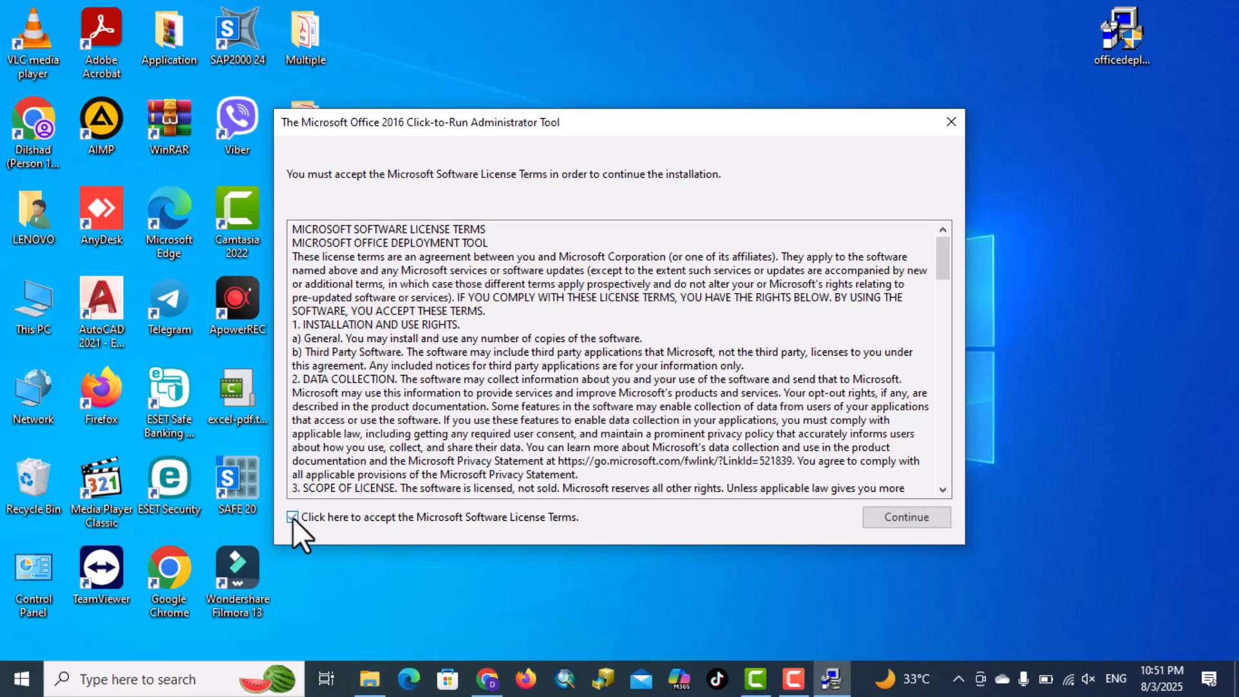
{"action": "left_click", "coordinate": [905, 517]}
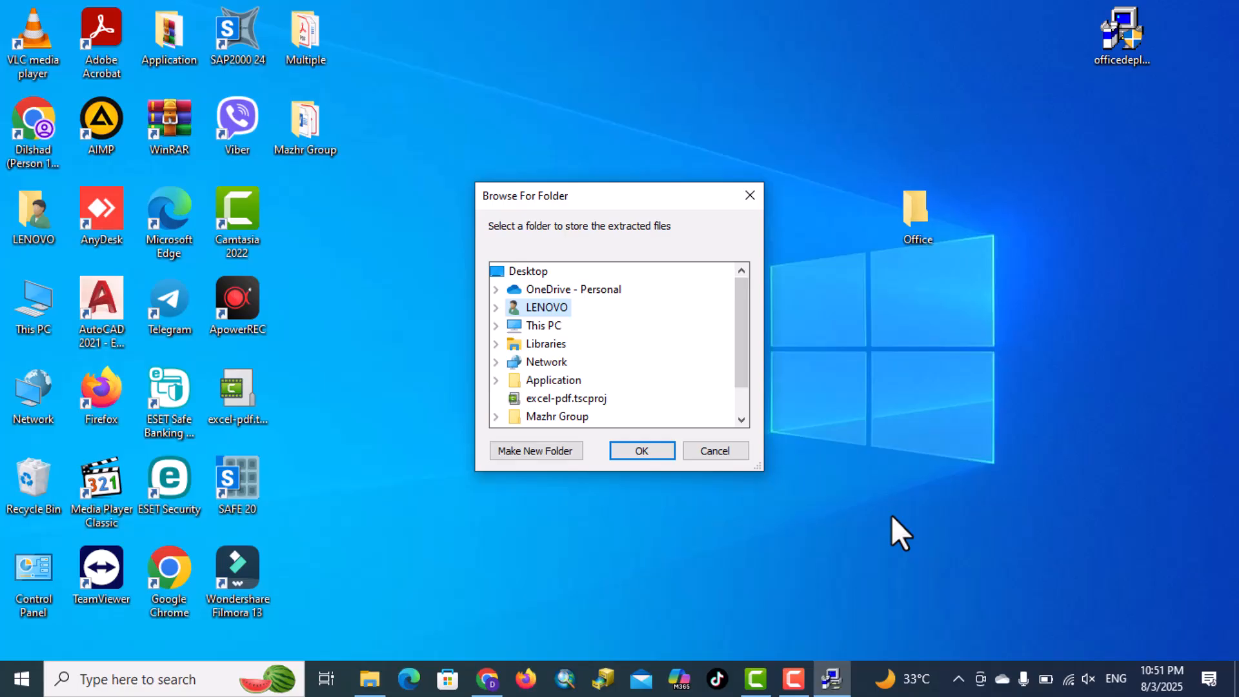
Extract the deployment tool's files into the Office folder on the desktop
{"action": "double_click", "coordinate": [541, 328]}
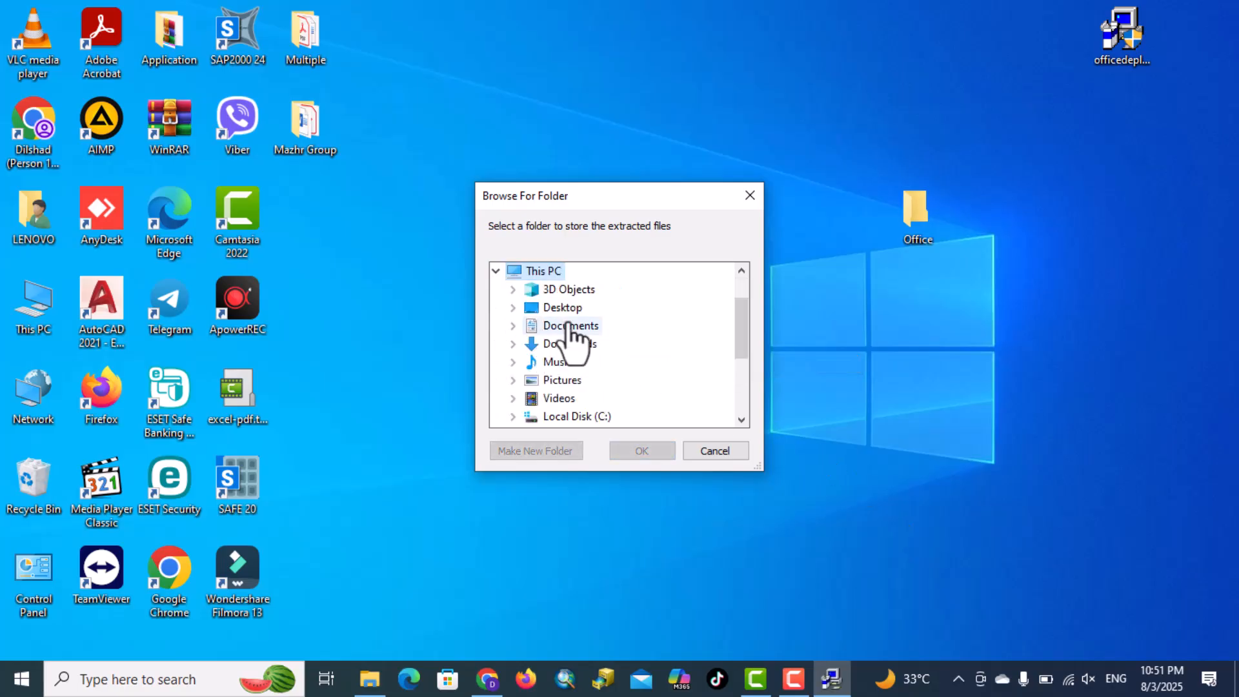
{"action": "double_click", "coordinate": [568, 310]}
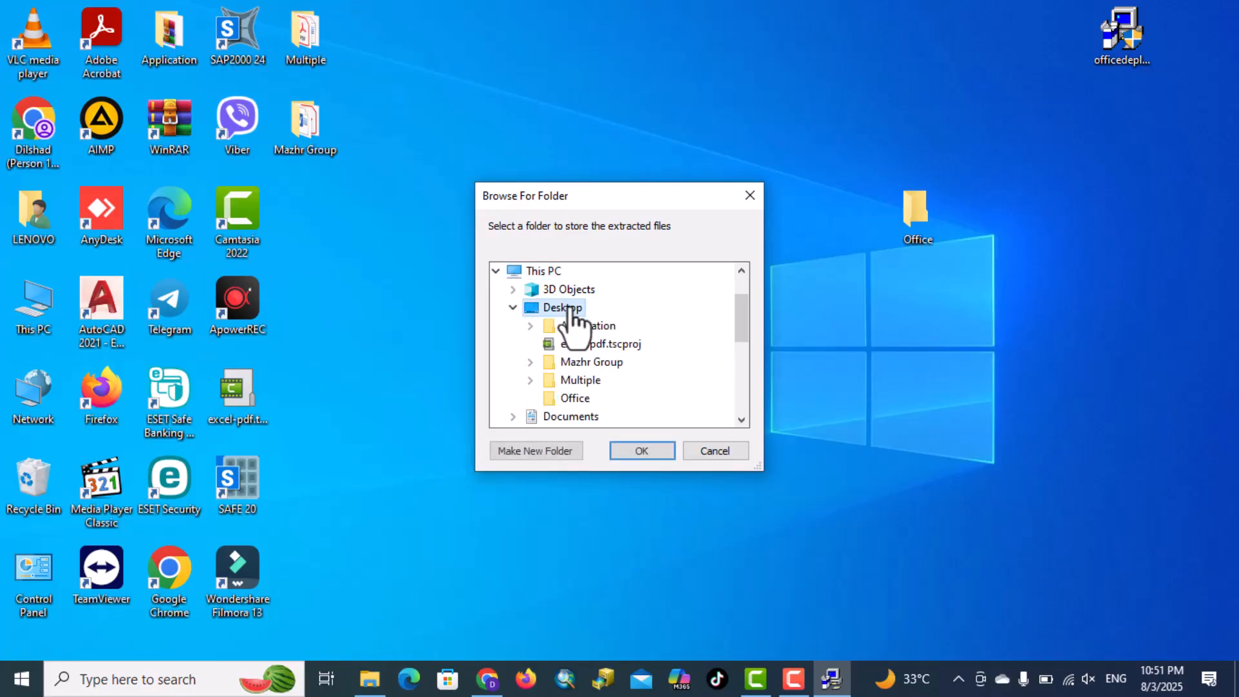
{"action": "left_click", "coordinate": [585, 399]}
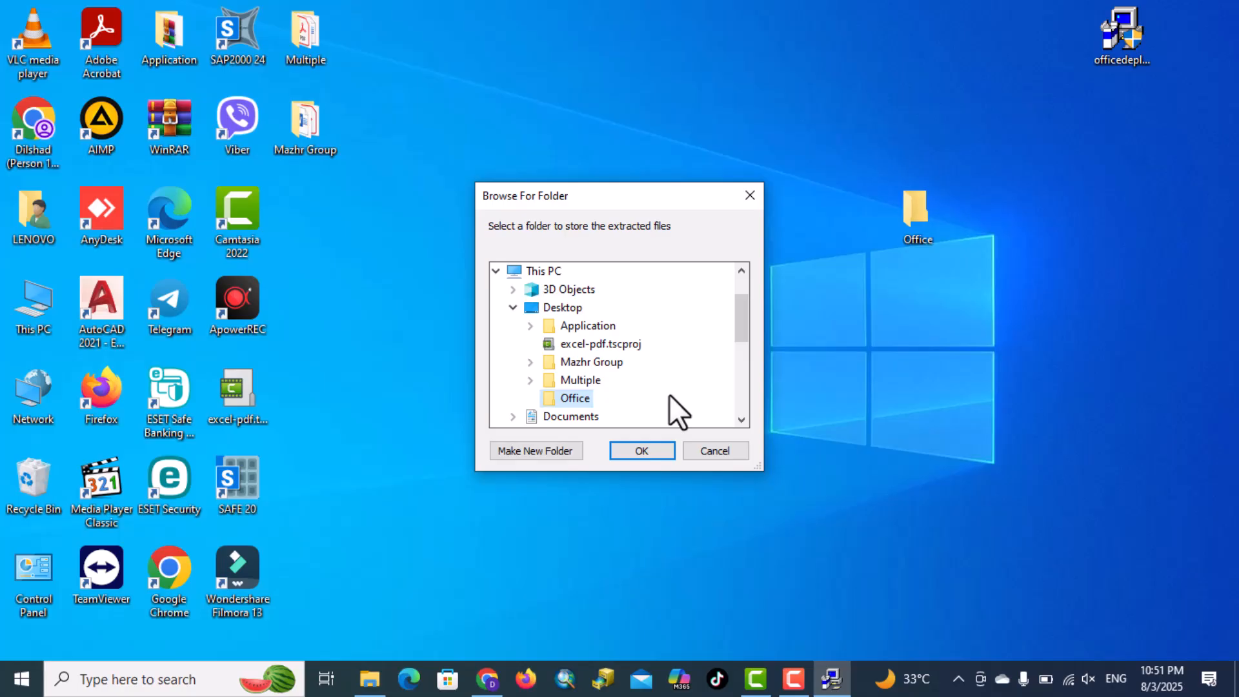
{"action": "left_click", "coordinate": [643, 451]}
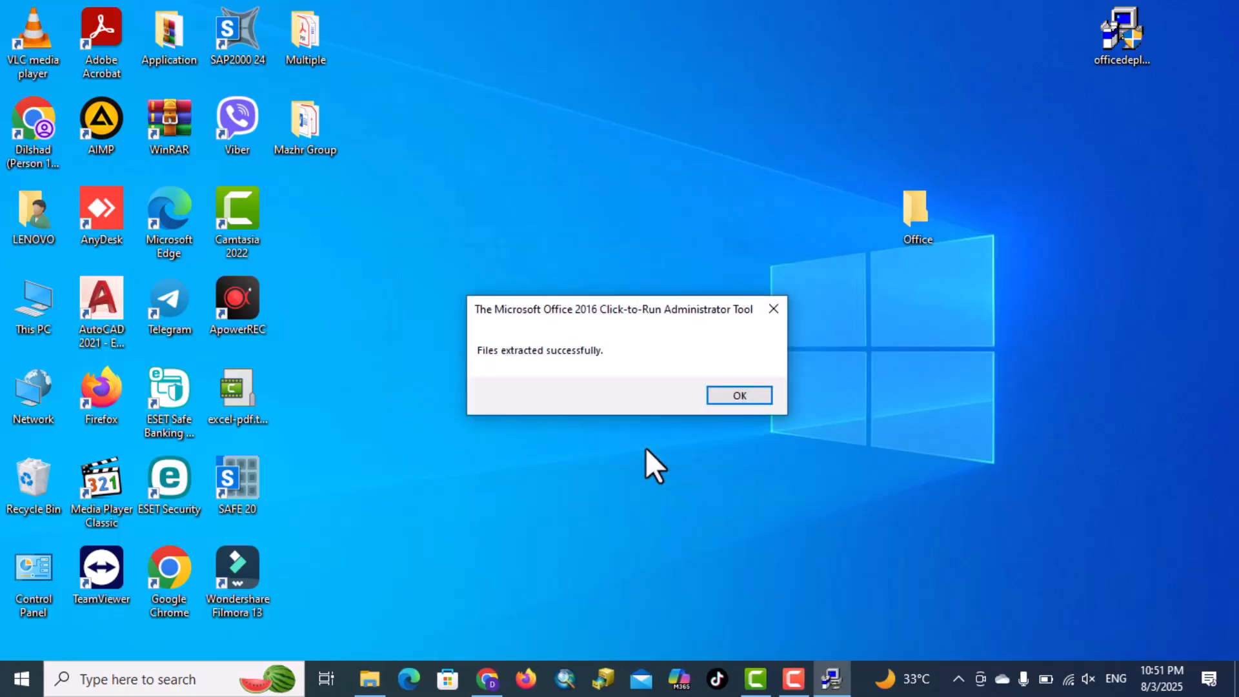
{"action": "left_click", "coordinate": [728, 397]}
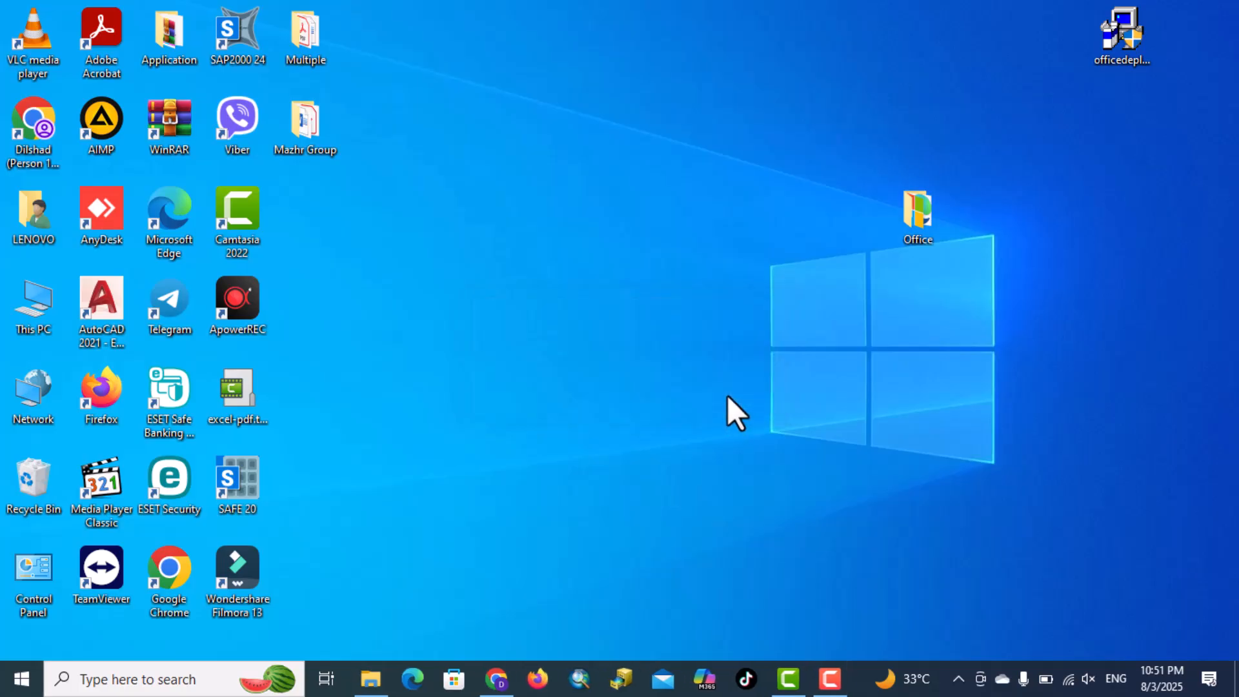
Open the Office folder and permanently delete the configuration-Office365-x64 file
{"action": "double_click", "coordinate": [916, 211]}
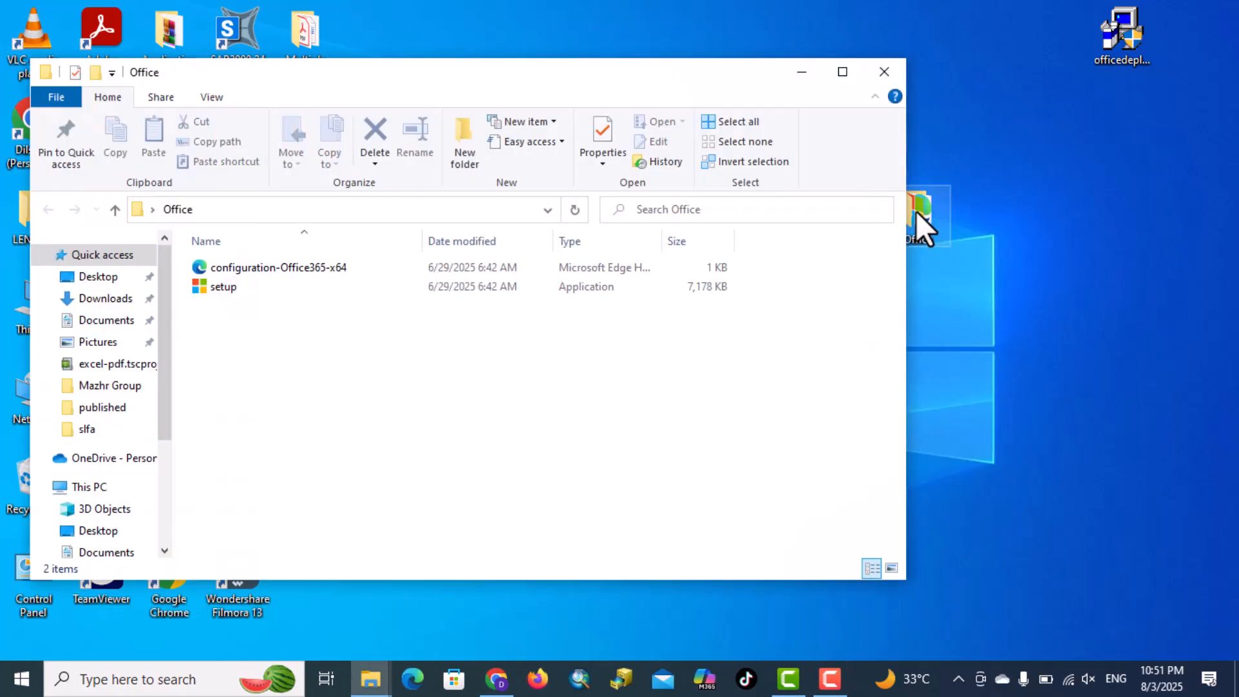
{"action": "left_click", "coordinate": [284, 270]}
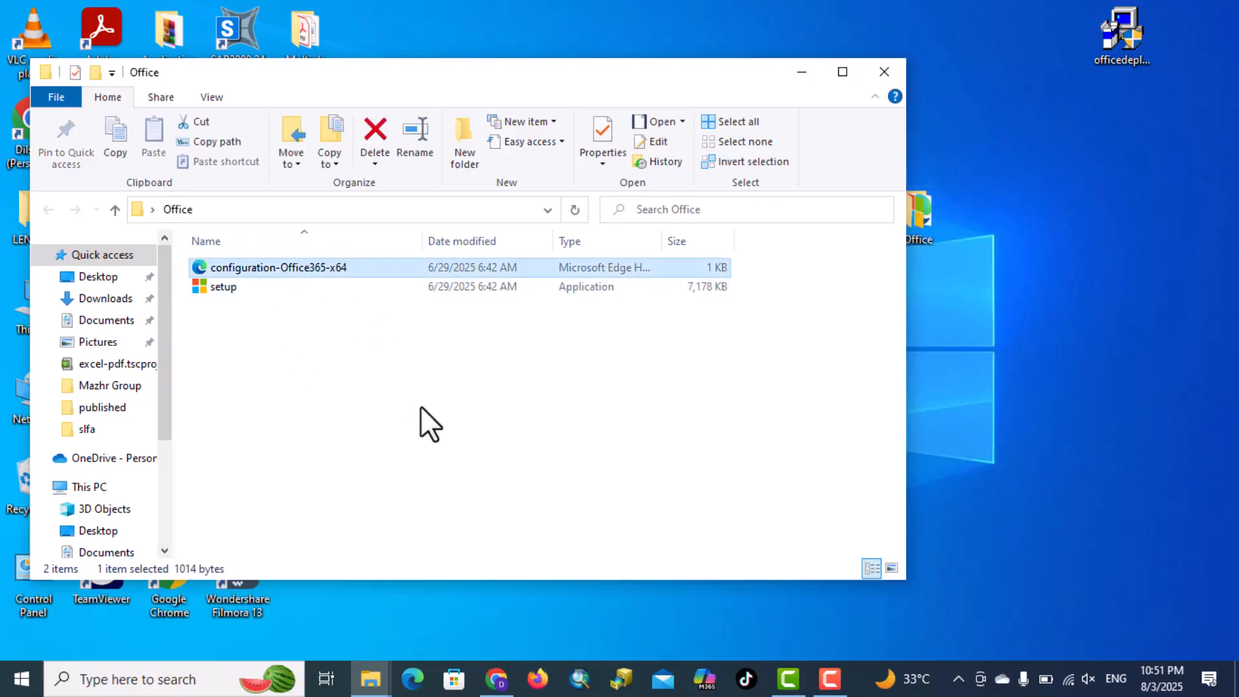
{"action": "key", "text": "shift+Delete"}
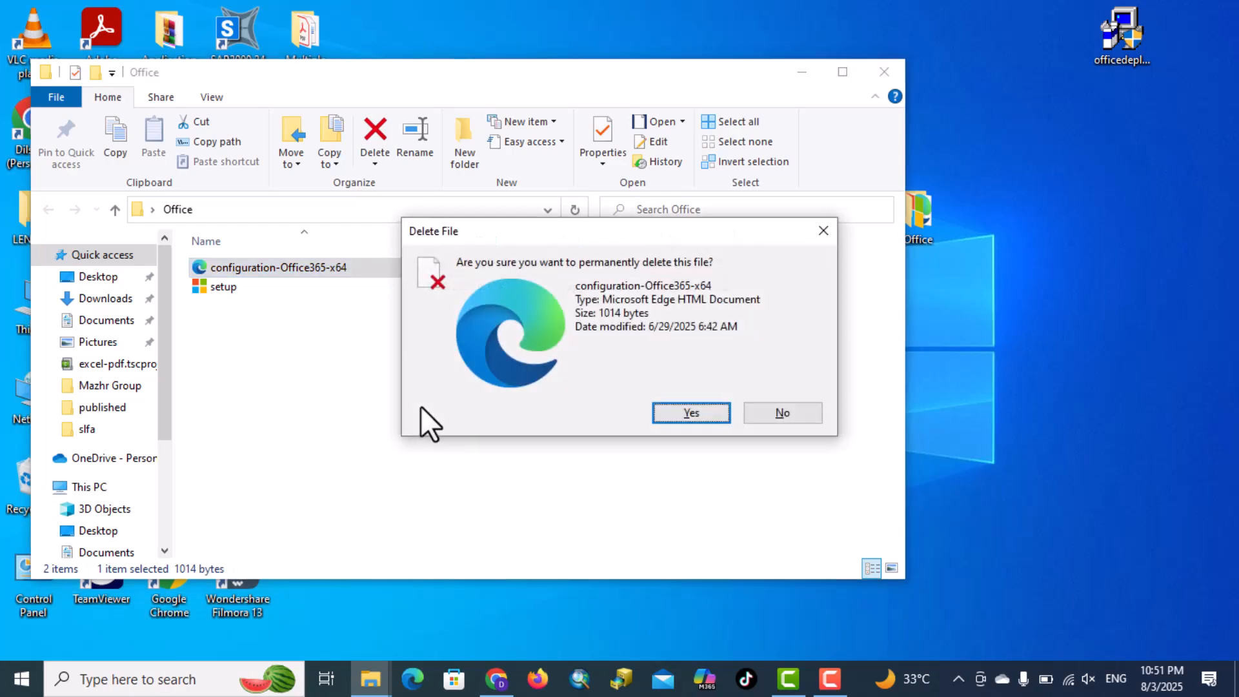
{"action": "key", "text": "Return"}
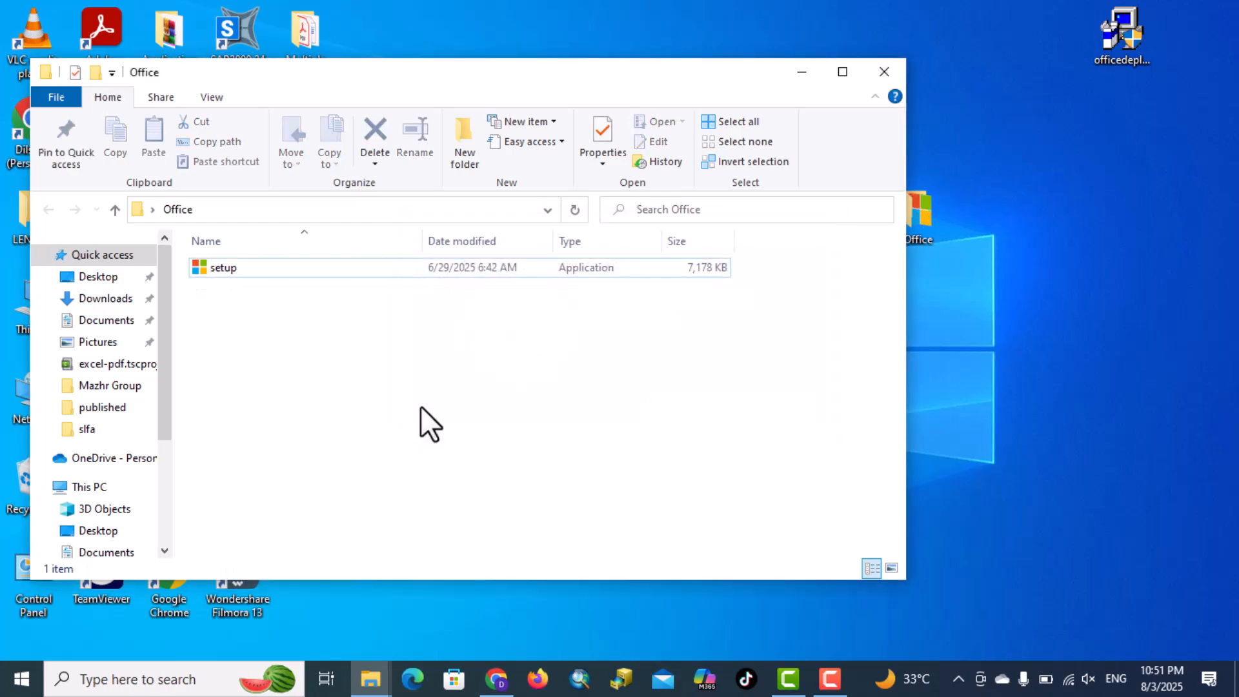
Switch to Chrome, search for "deploy office ltsc 2024" in a new tab, and open the Microsoft Learn article Deploy Office LTSC 2024
{"action": "left_click", "coordinate": [497, 679]}
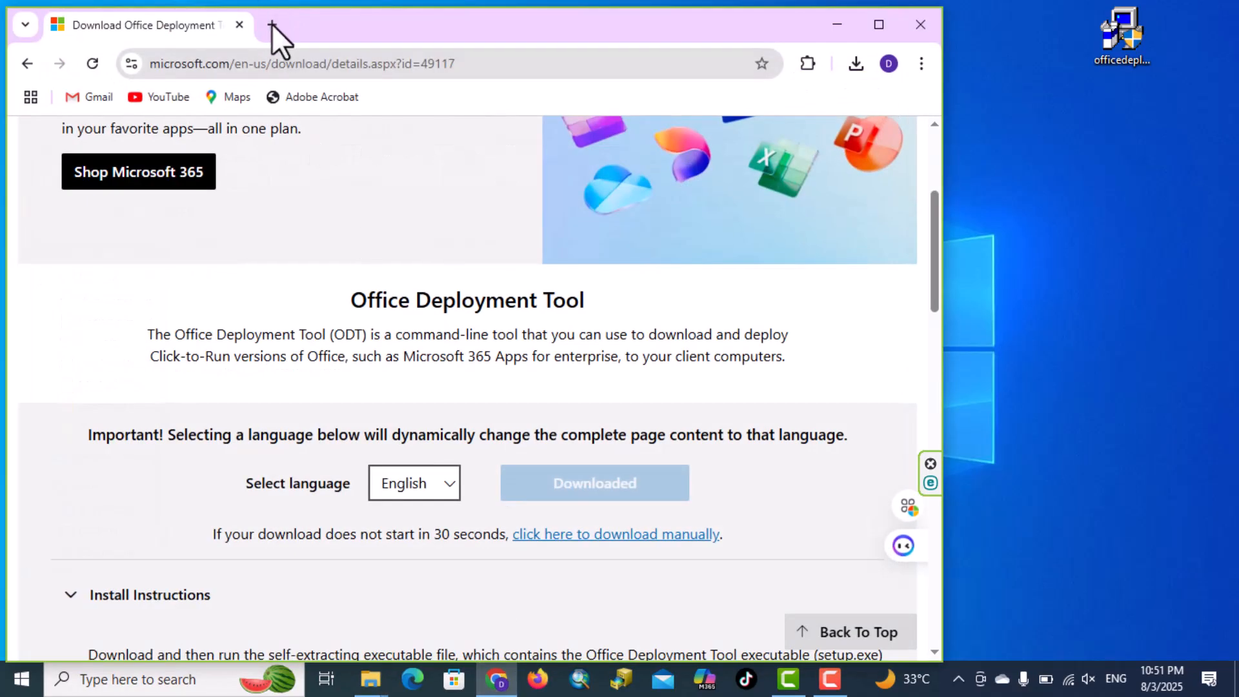
{"action": "left_click", "coordinate": [272, 25]}
{"action": "left_click", "coordinate": [880, 24]}
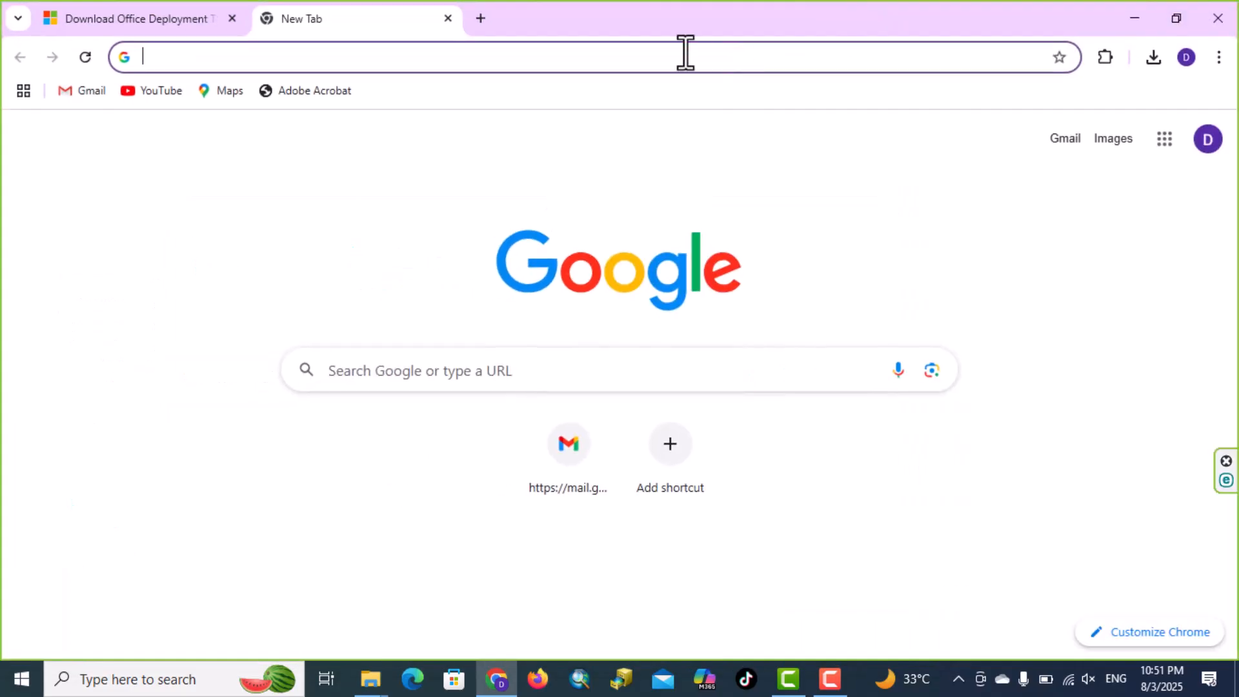
{"action": "type", "text": "deepseek.com"}
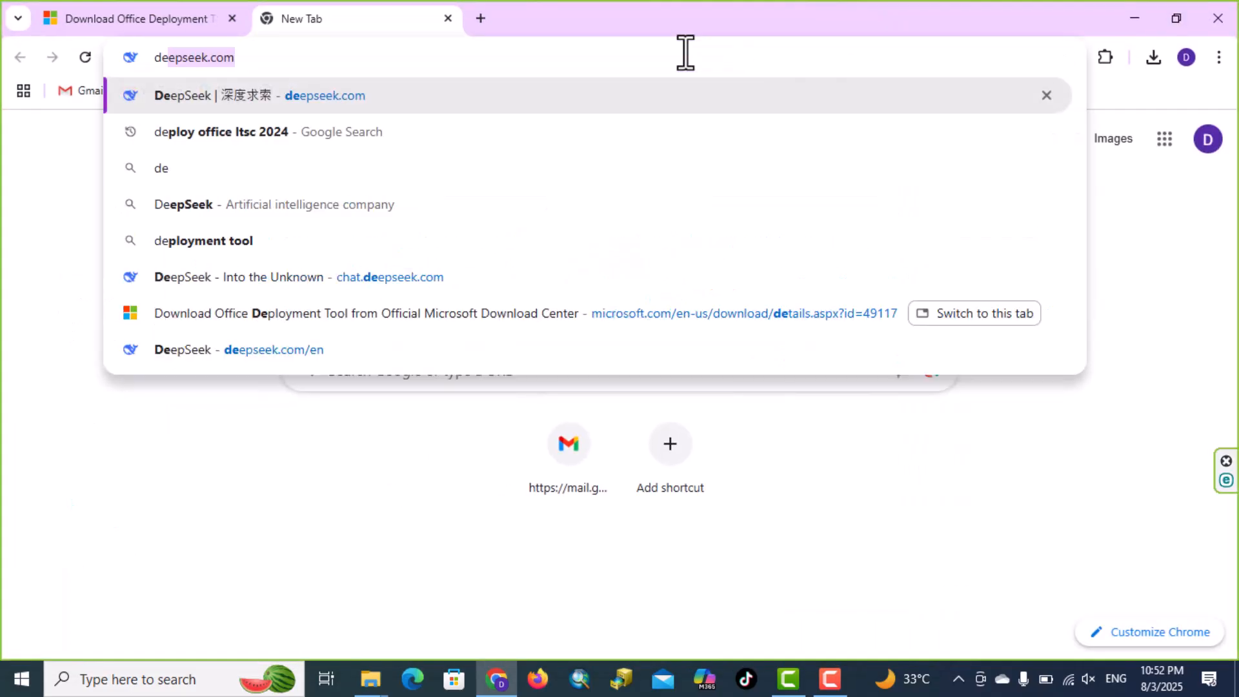
{"action": "left_click", "coordinate": [298, 137]}
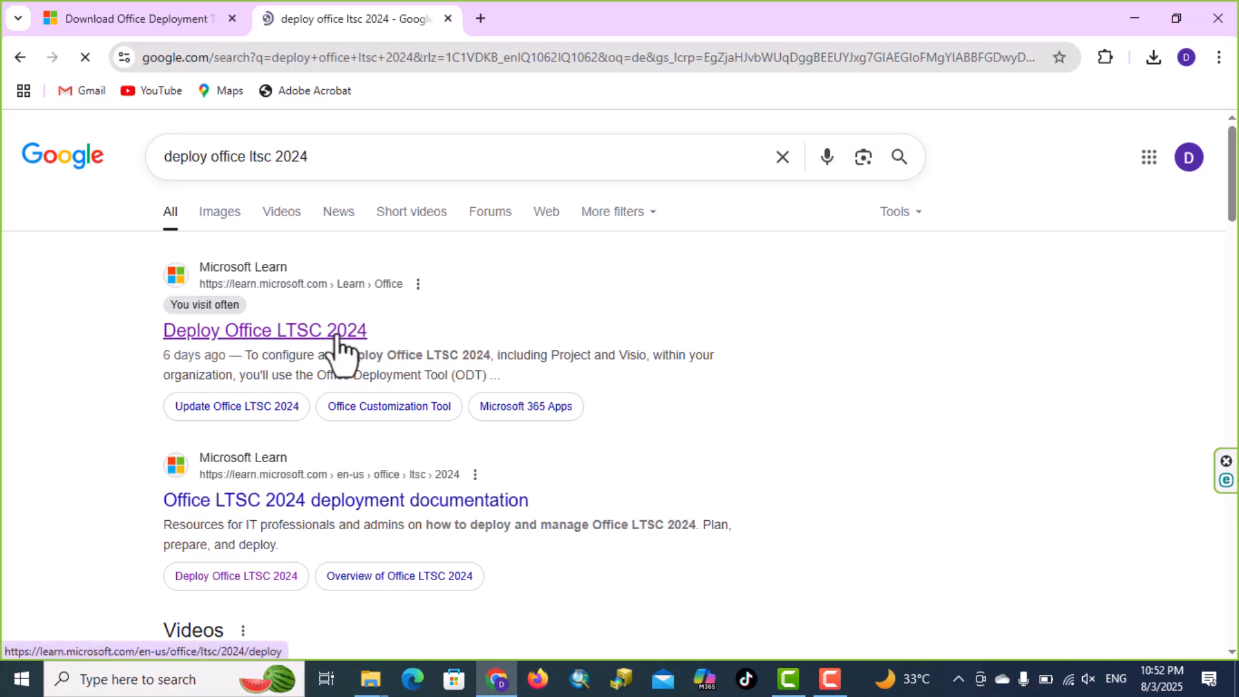
{"action": "left_click", "coordinate": [336, 336]}
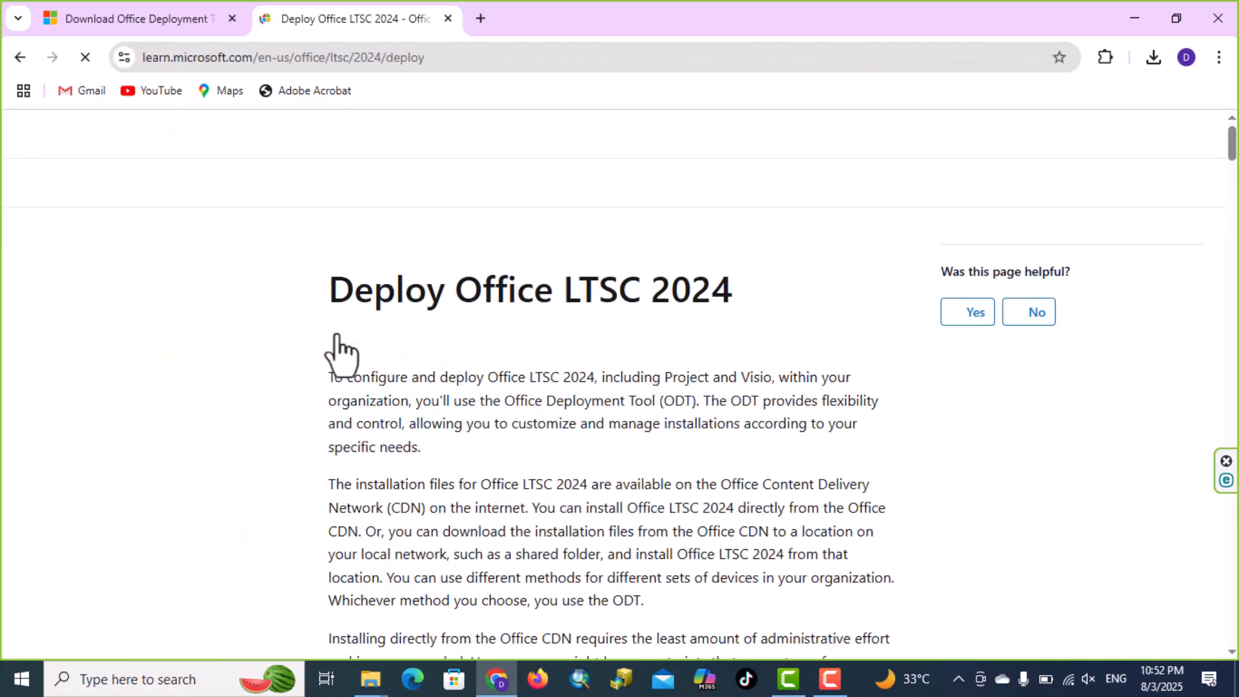
Go to the article's section on creating the configuration.xml file and open the Office Customization Tool
{"action": "scroll", "coordinate": [606, 368], "scroll_direction": "down", "scroll_amount": 5}
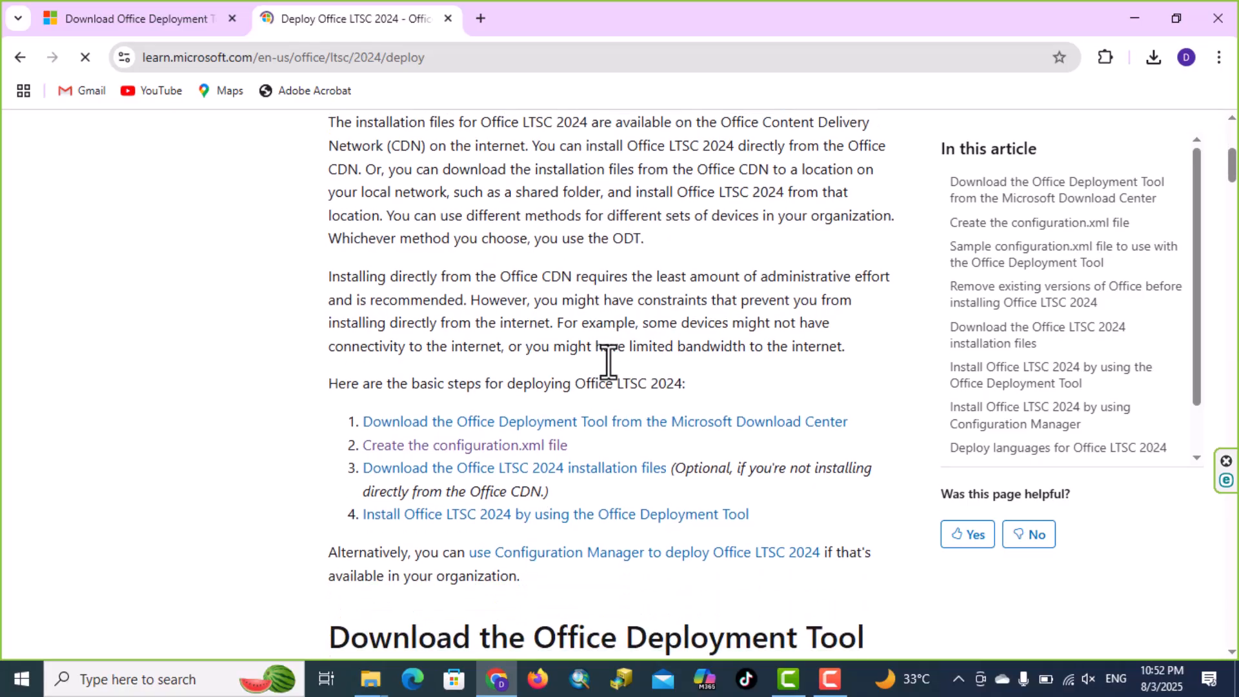
{"action": "left_click", "coordinate": [389, 458]}
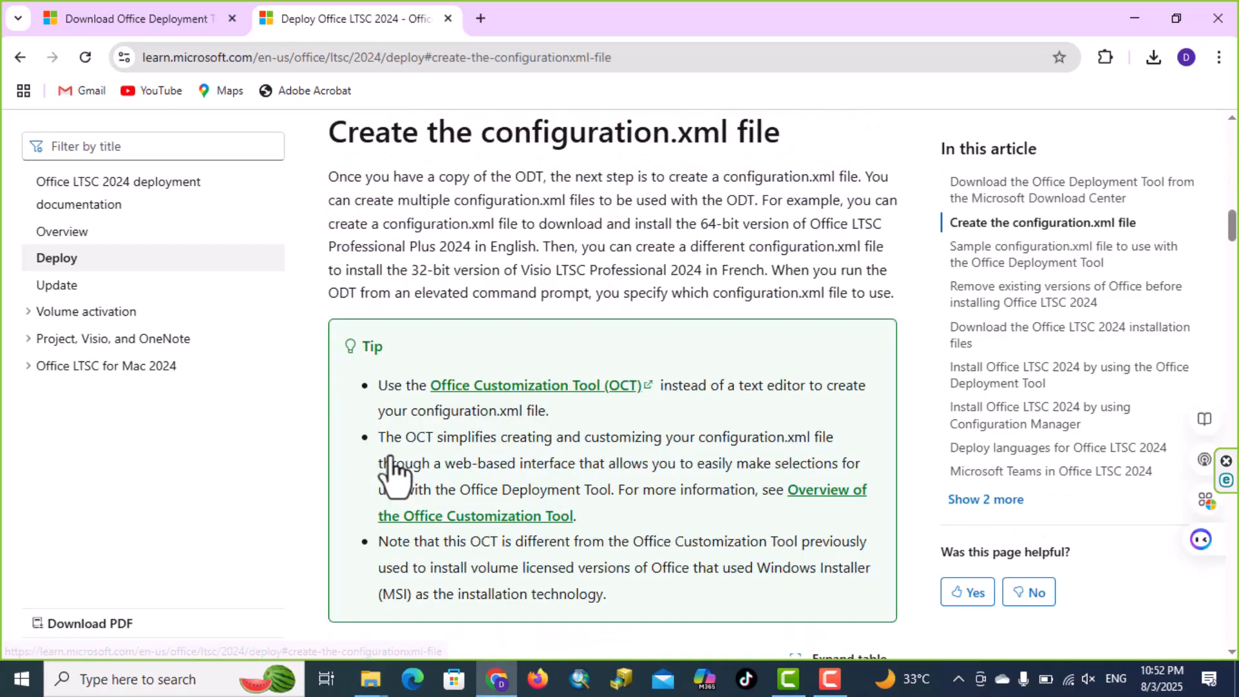
{"action": "left_click", "coordinate": [551, 384]}
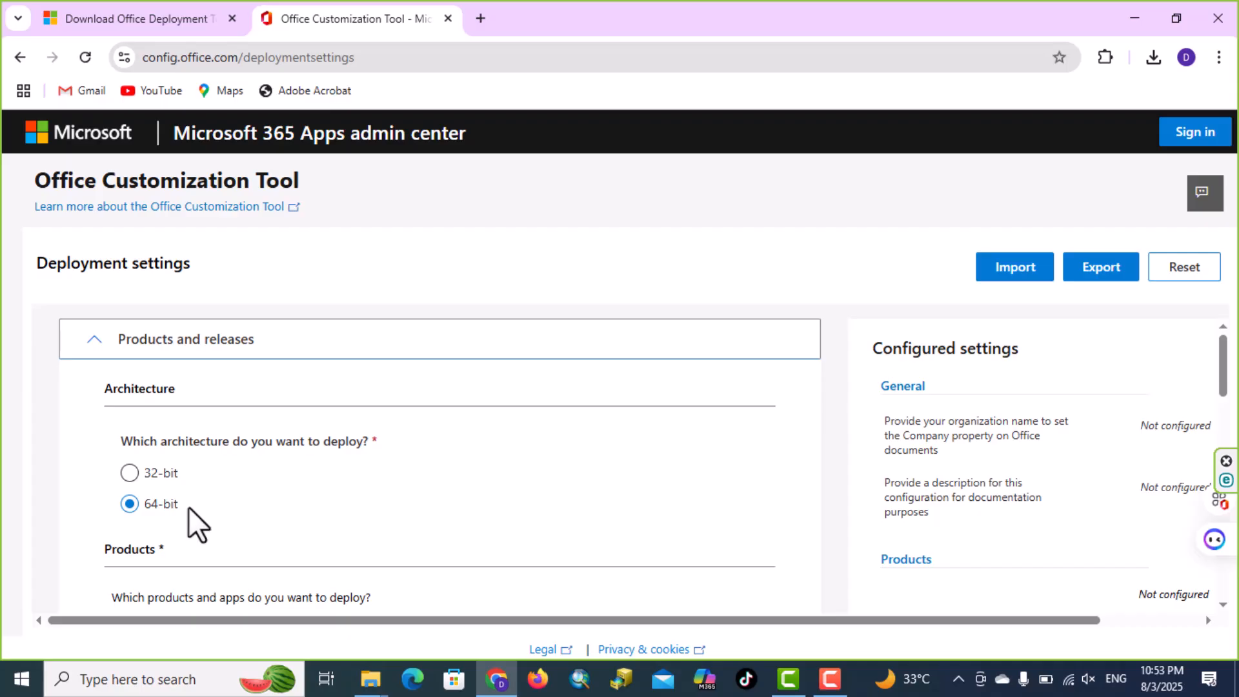
Set the Office Suites product to Office LTSC Professional Plus 2024 - Volume License
{"action": "scroll", "coordinate": [252, 475], "scroll_direction": "down", "scroll_amount": 1}
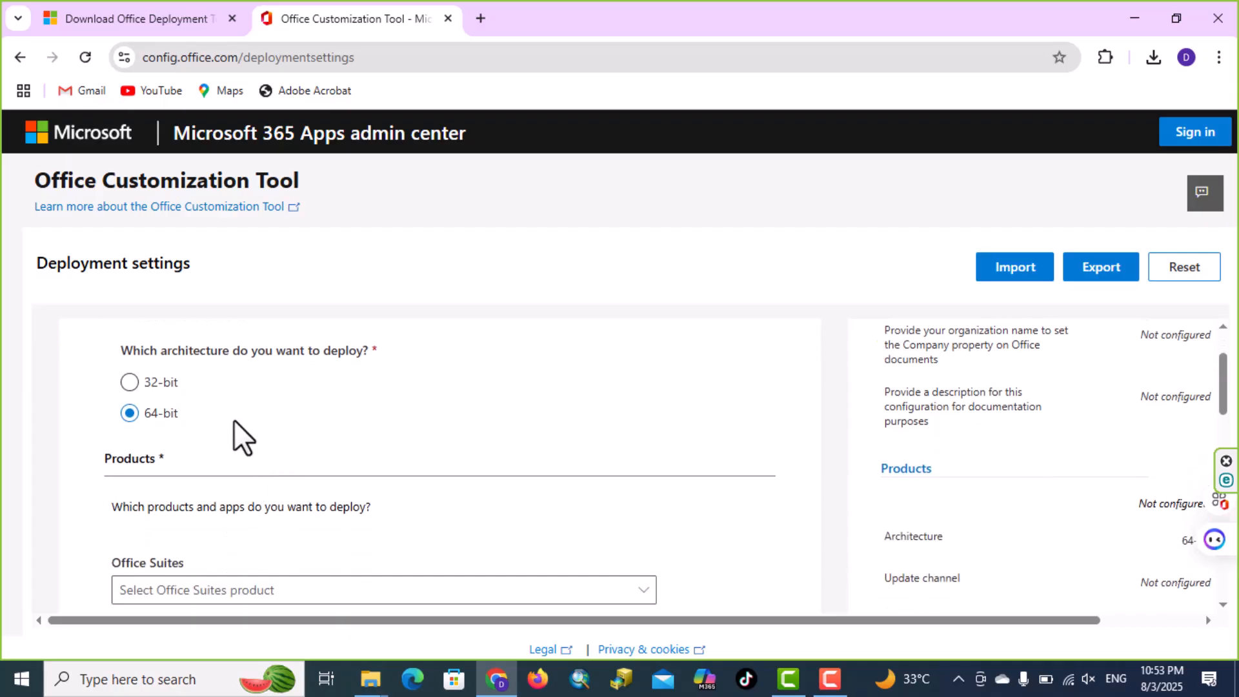
{"action": "scroll", "coordinate": [234, 423], "scroll_direction": "down", "scroll_amount": 1}
{"action": "left_click", "coordinate": [275, 503]}
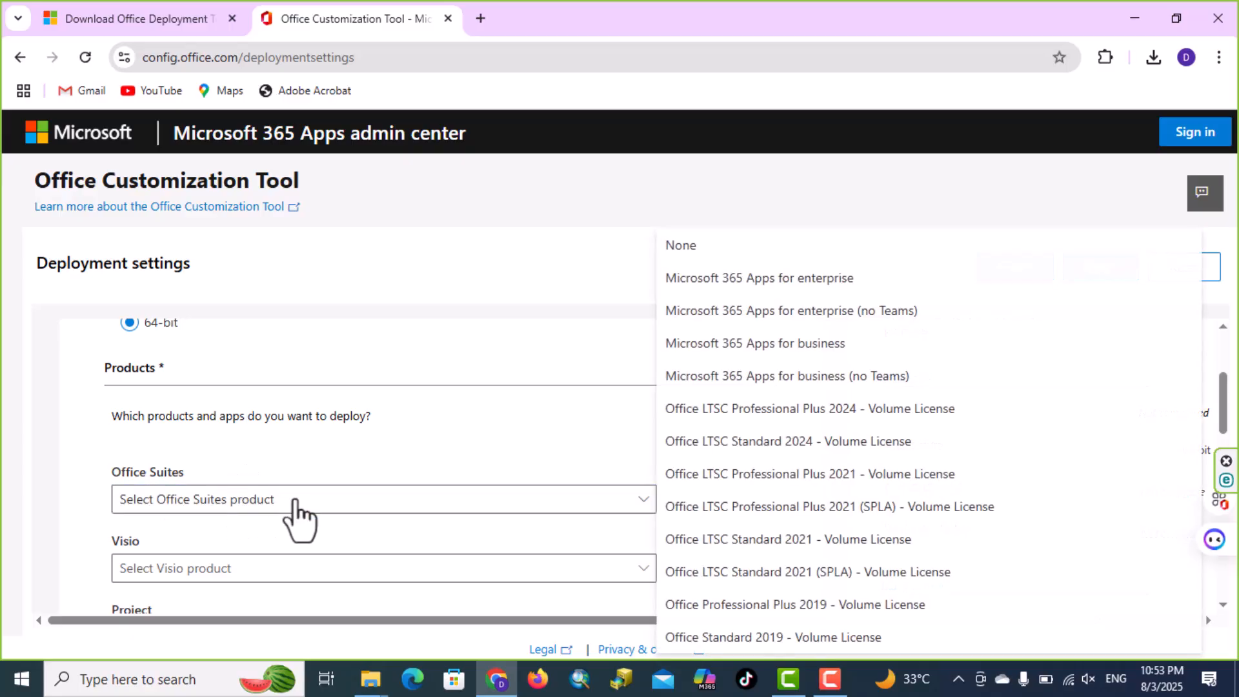
{"action": "left_click", "coordinate": [742, 413]}
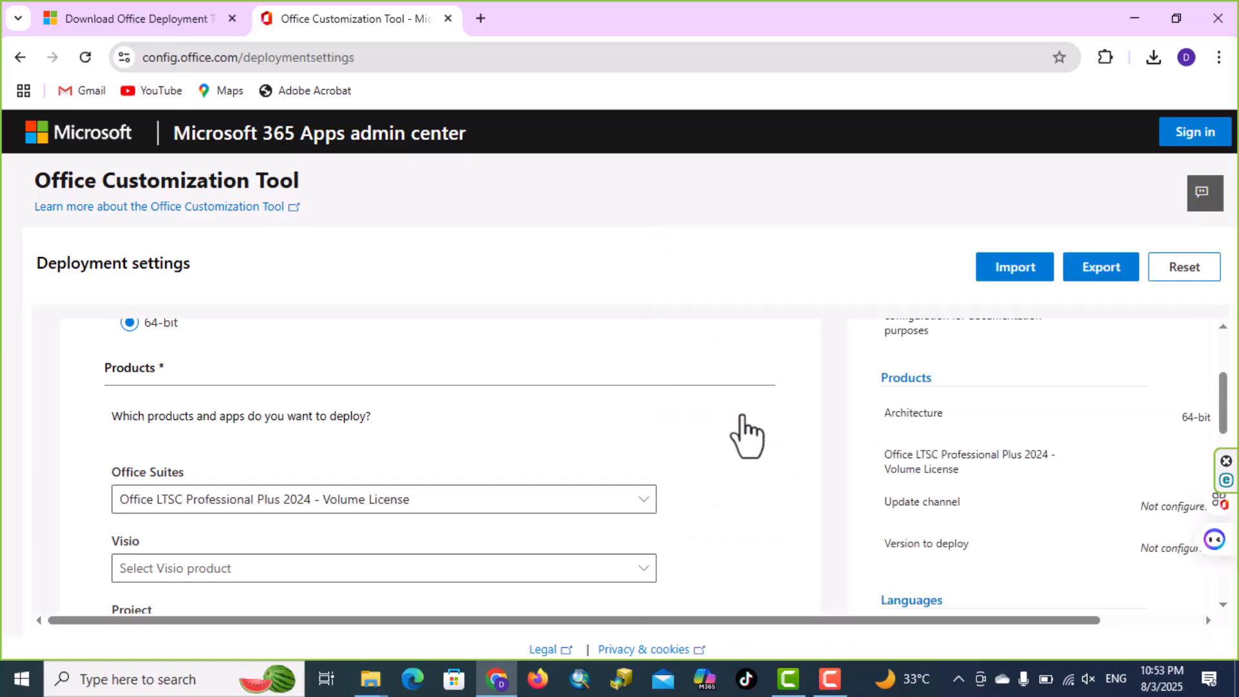
Exclude OneDrive Desktop and Publisher from the apps to deploy, and continue to the Language section
{"action": "scroll", "coordinate": [581, 429], "scroll_direction": "down", "scroll_amount": 3}
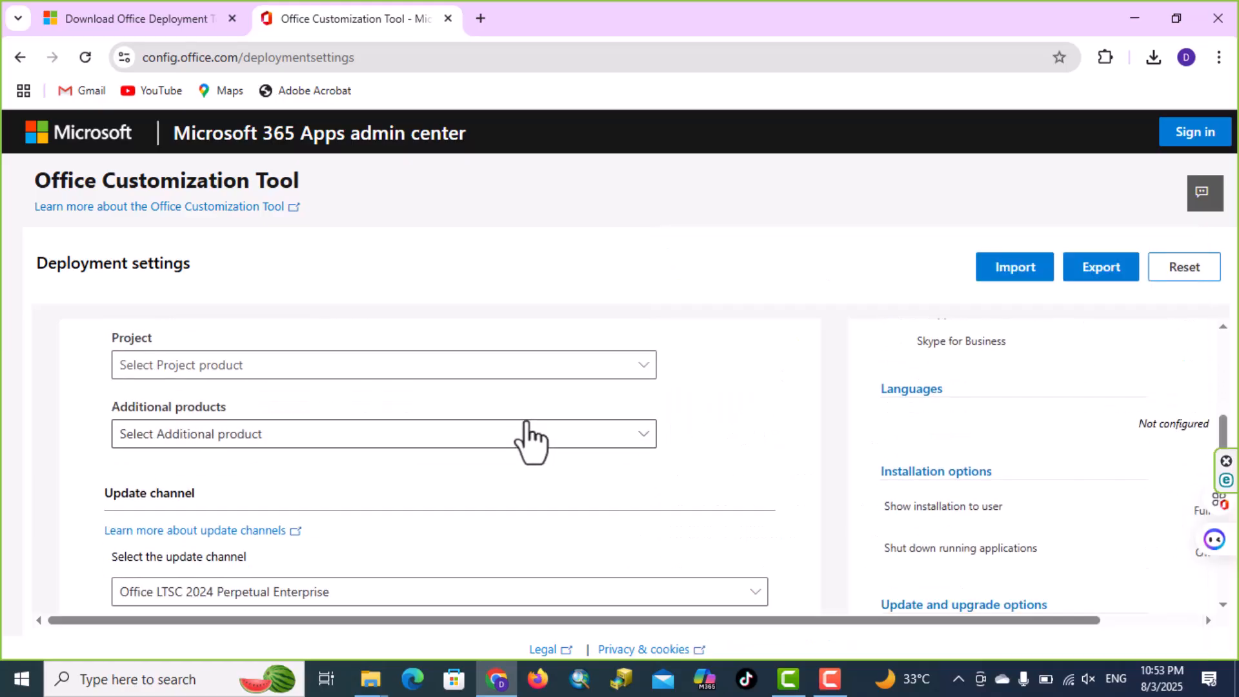
{"action": "scroll", "coordinate": [530, 441], "scroll_direction": "down", "scroll_amount": 3}
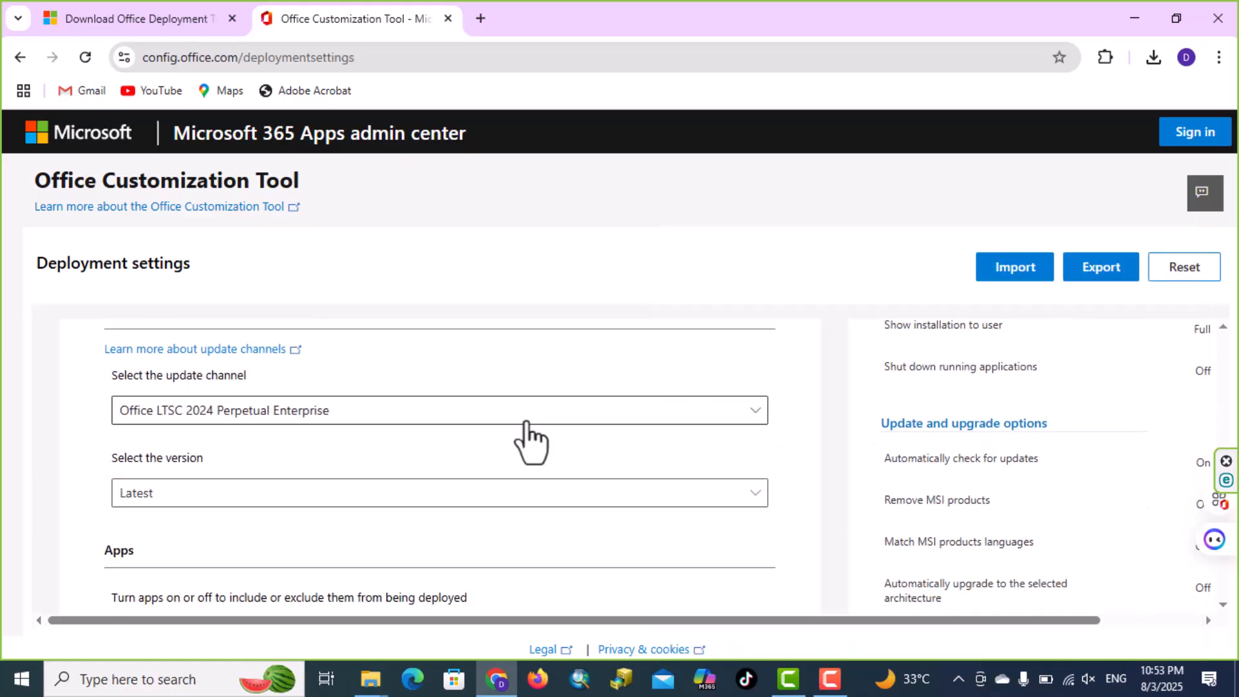
{"action": "scroll", "coordinate": [531, 441], "scroll_direction": "down", "scroll_amount": 4}
{"action": "scroll", "coordinate": [304, 433], "scroll_direction": "up", "scroll_amount": 1}
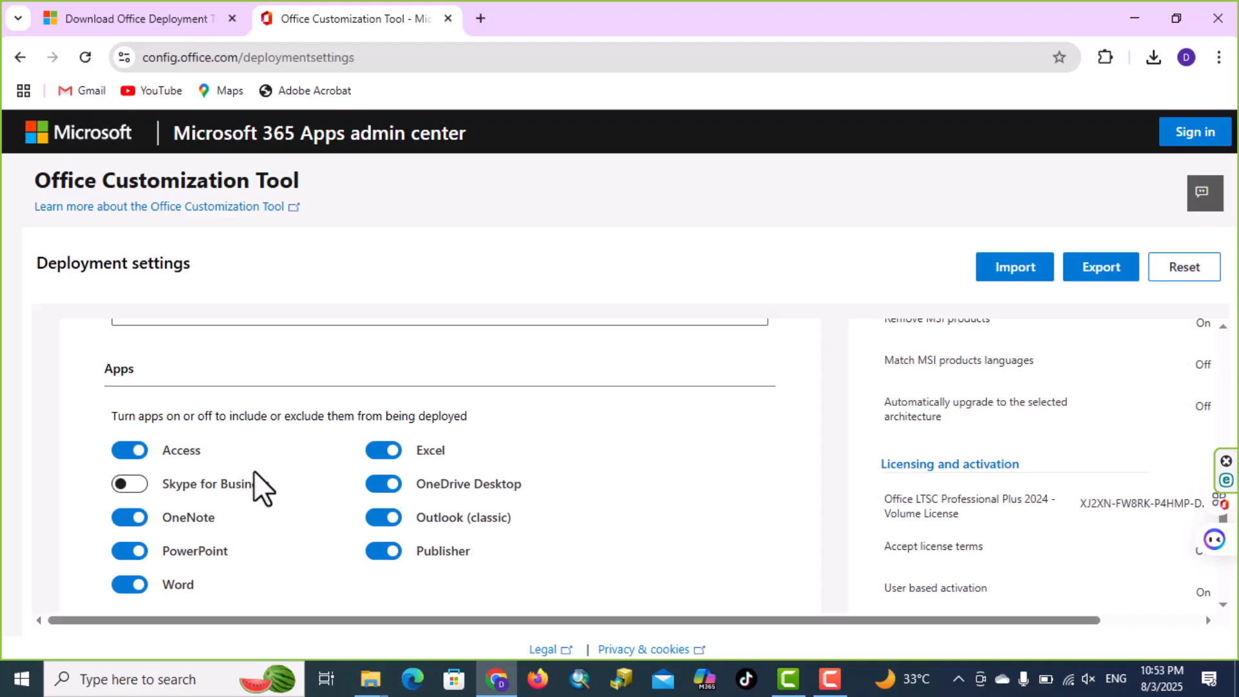
{"action": "left_click", "coordinate": [386, 488]}
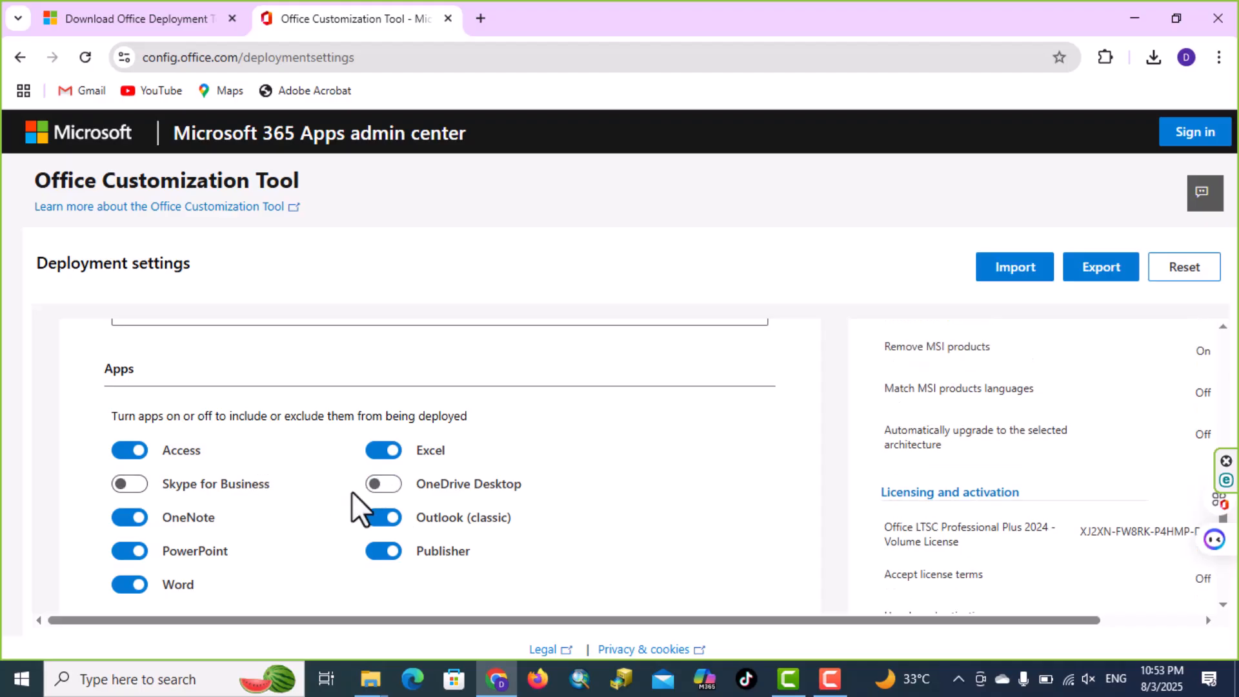
{"action": "left_click", "coordinate": [383, 552]}
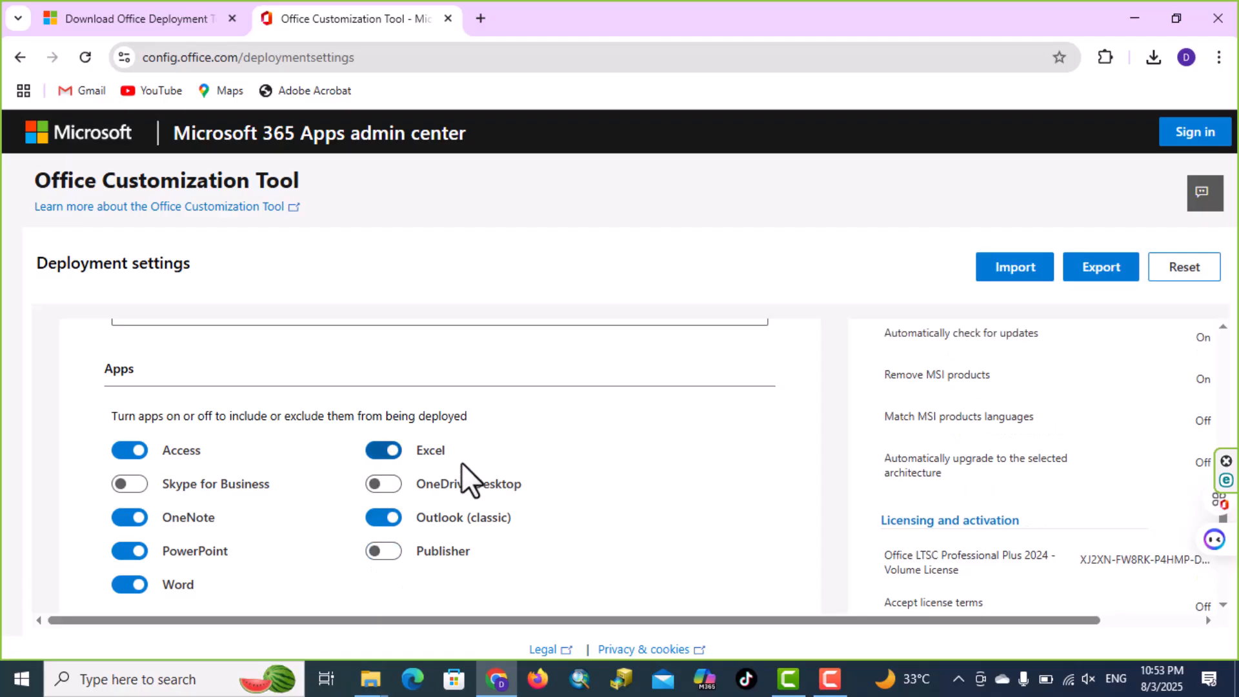
{"action": "scroll", "coordinate": [409, 475], "scroll_direction": "down", "scroll_amount": 3}
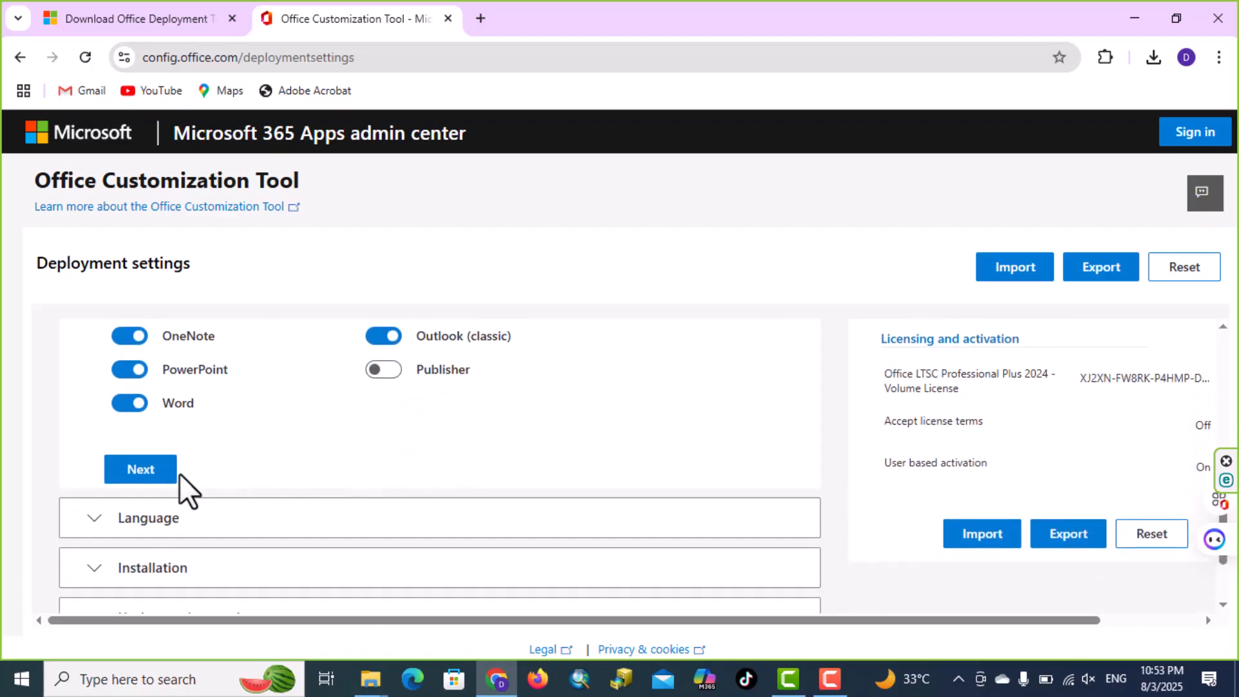
{"action": "left_click", "coordinate": [173, 472]}
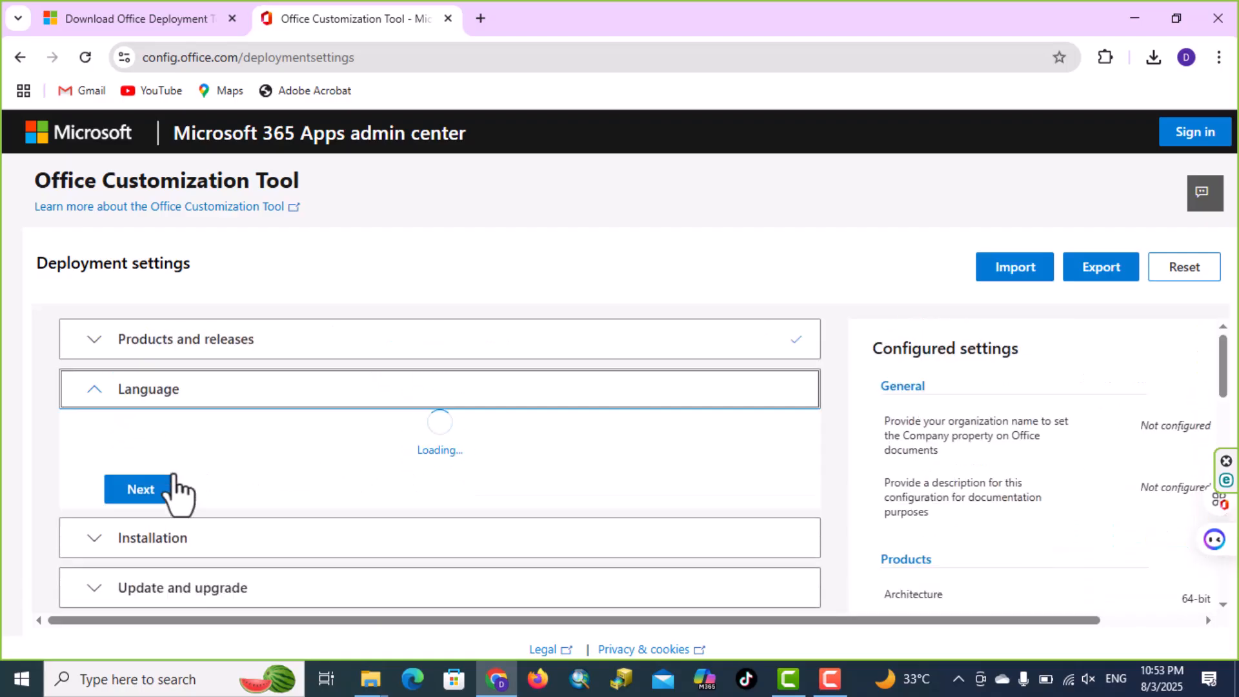
Set the primary language to English (United States) and continue to the Installation section
{"action": "left_click", "coordinate": [476, 541]}
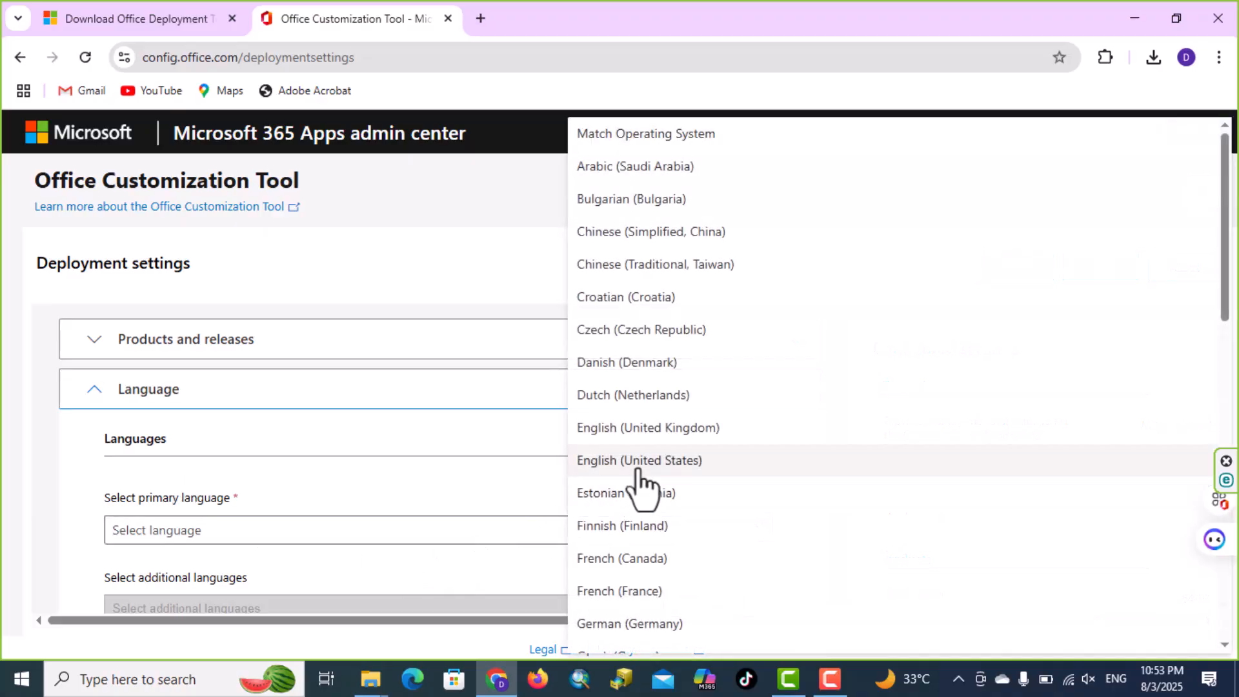
{"action": "left_click", "coordinate": [639, 479]}
{"action": "scroll", "coordinate": [535, 483], "scroll_direction": "down", "scroll_amount": 4}
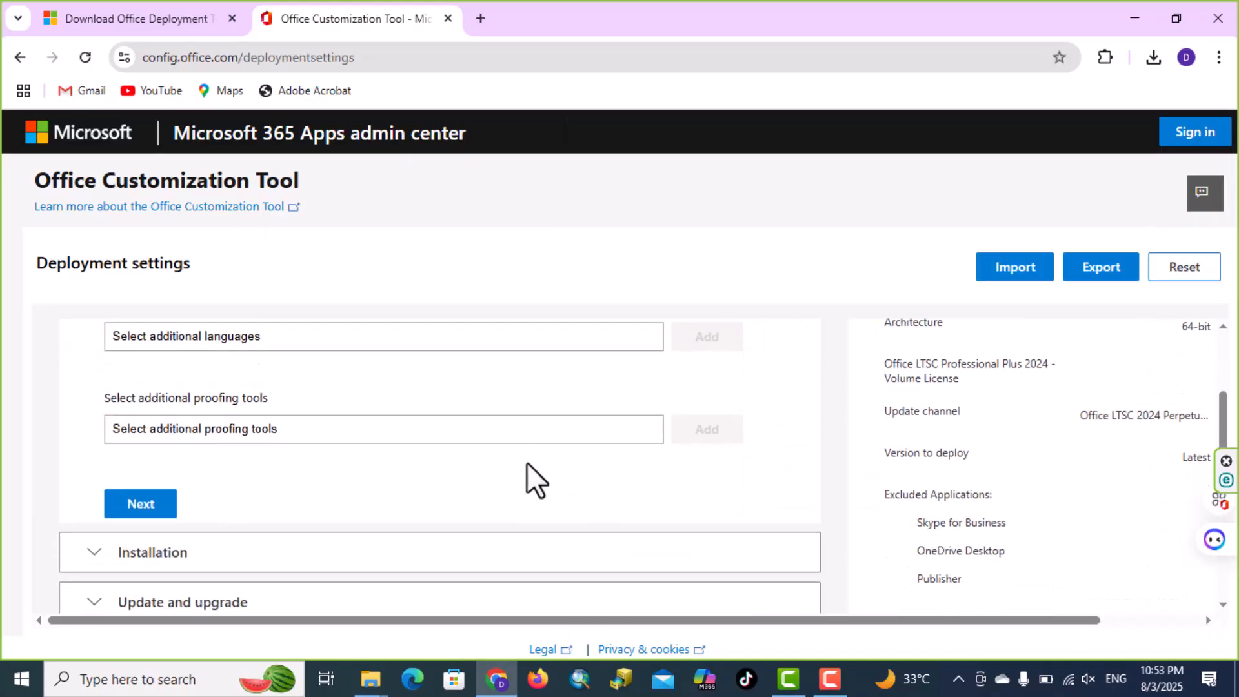
{"action": "left_click", "coordinate": [160, 503]}
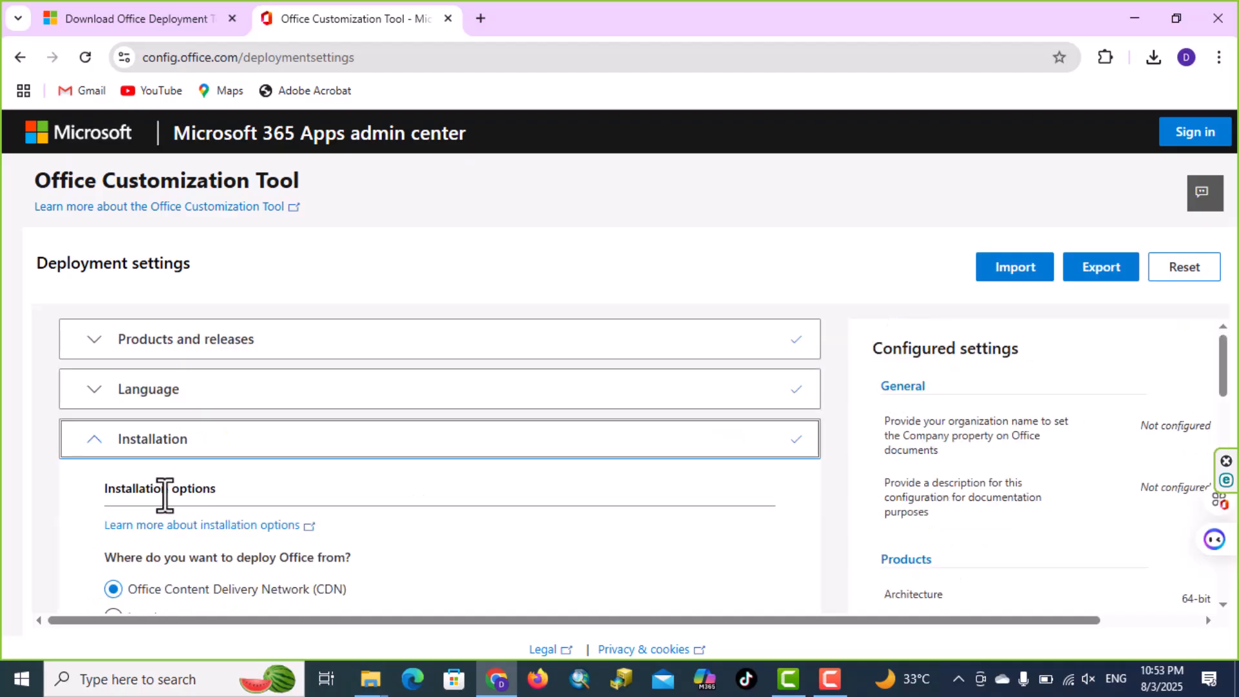
Keep the default installation options, turn off uninstalling MSI versions of Office in the upgrade options, and continue to Licensing and activation
{"action": "scroll", "coordinate": [368, 509], "scroll_direction": "down", "scroll_amount": 6}
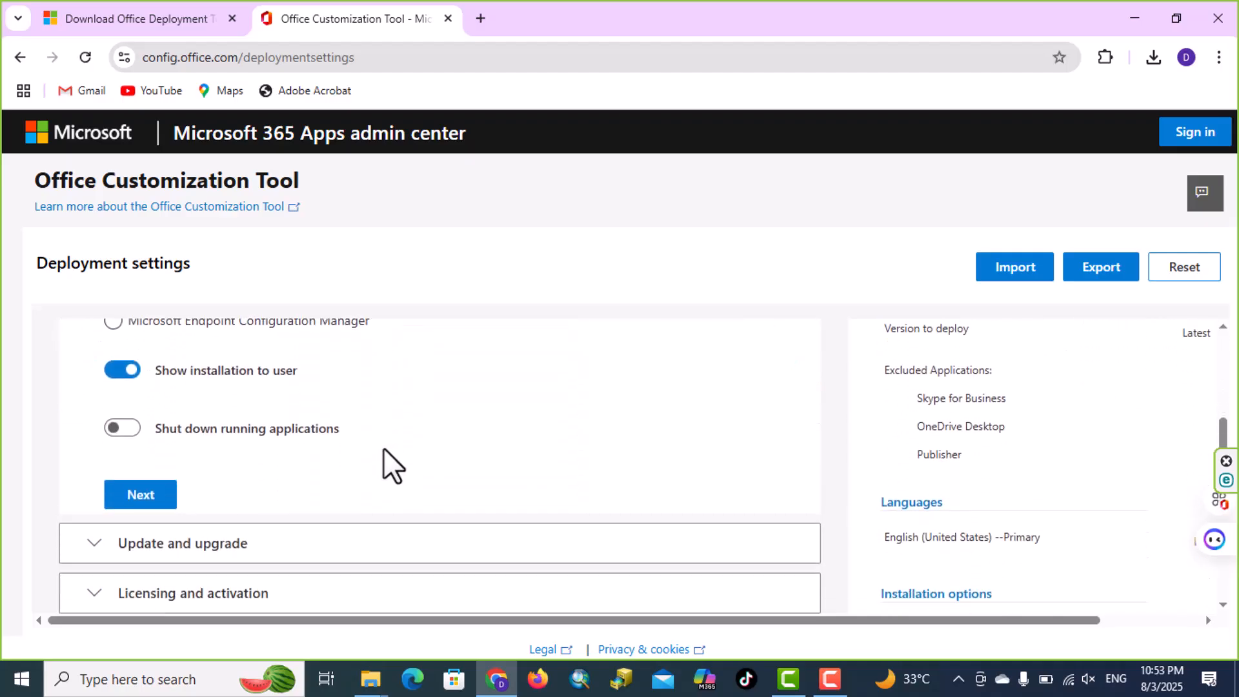
{"action": "scroll", "coordinate": [384, 452], "scroll_direction": "down", "scroll_amount": 2}
{"action": "left_click", "coordinate": [143, 349]}
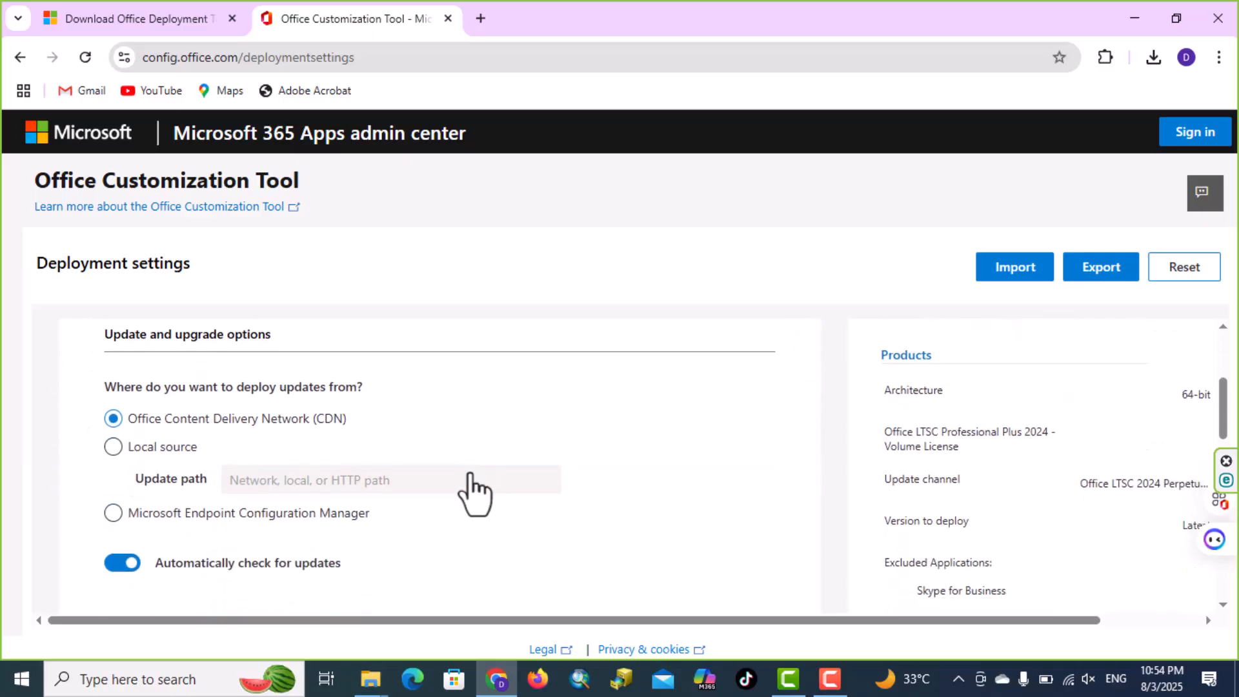
{"action": "scroll", "coordinate": [475, 493], "scroll_direction": "down", "scroll_amount": 3}
{"action": "left_click", "coordinate": [126, 499]}
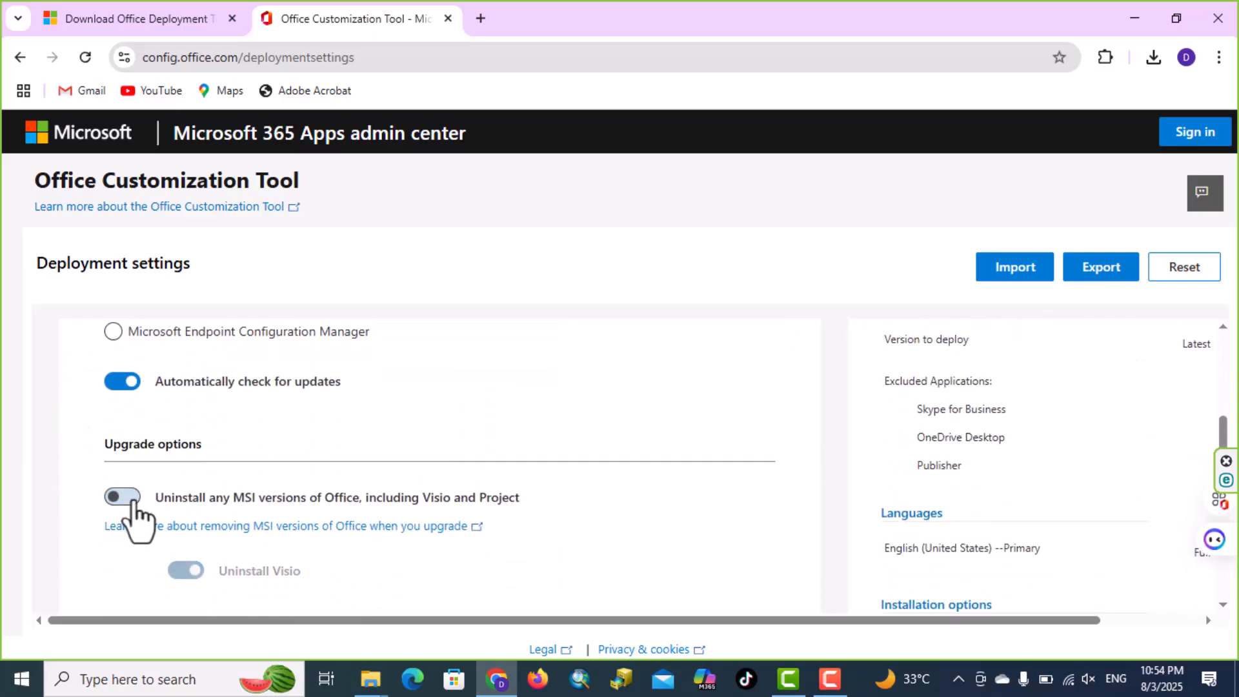
{"action": "scroll", "coordinate": [446, 490], "scroll_direction": "down", "scroll_amount": 5}
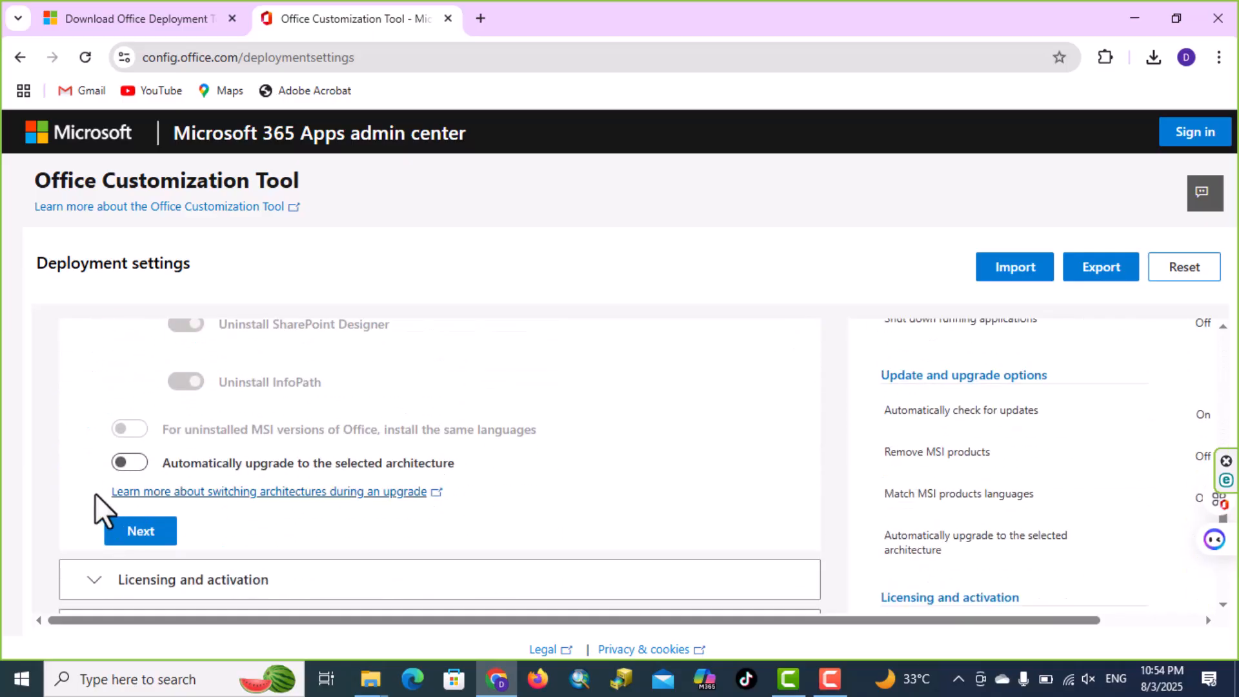
{"action": "left_click", "coordinate": [129, 529]}
Accept the default licensing, general and application preference settings, and finish the deployment configuration
{"action": "scroll", "coordinate": [381, 478], "scroll_direction": "down", "scroll_amount": 5}
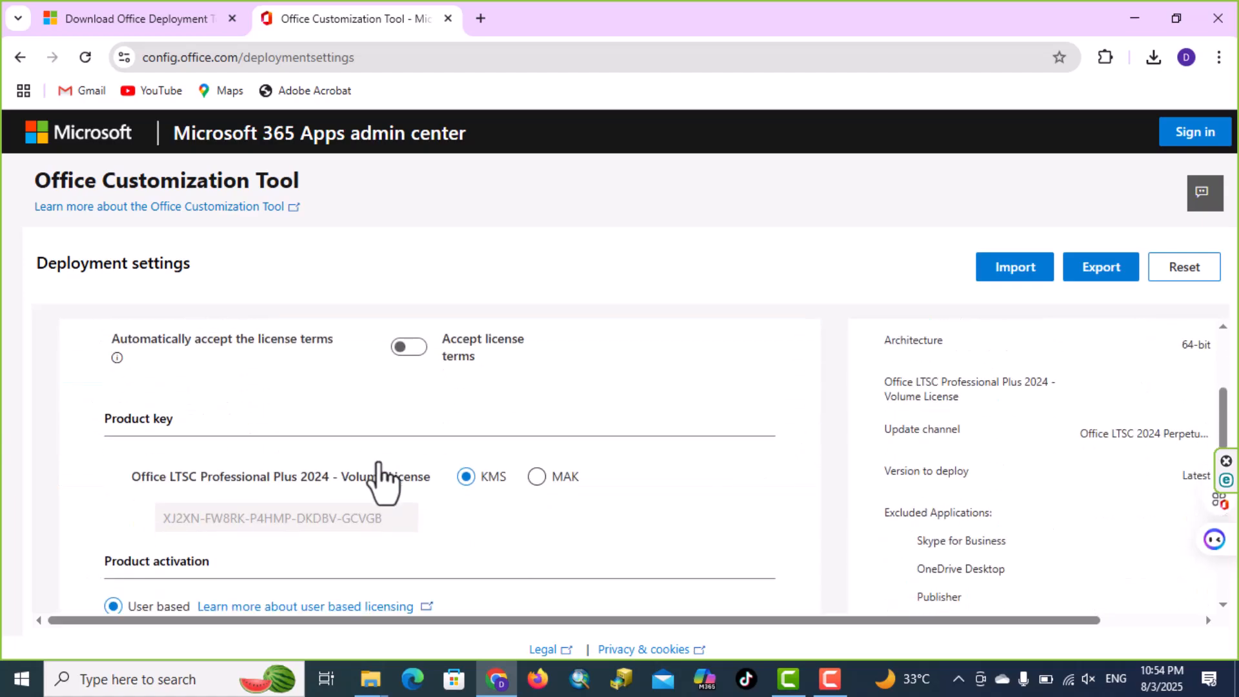
{"action": "scroll", "coordinate": [377, 460], "scroll_direction": "down", "scroll_amount": 3}
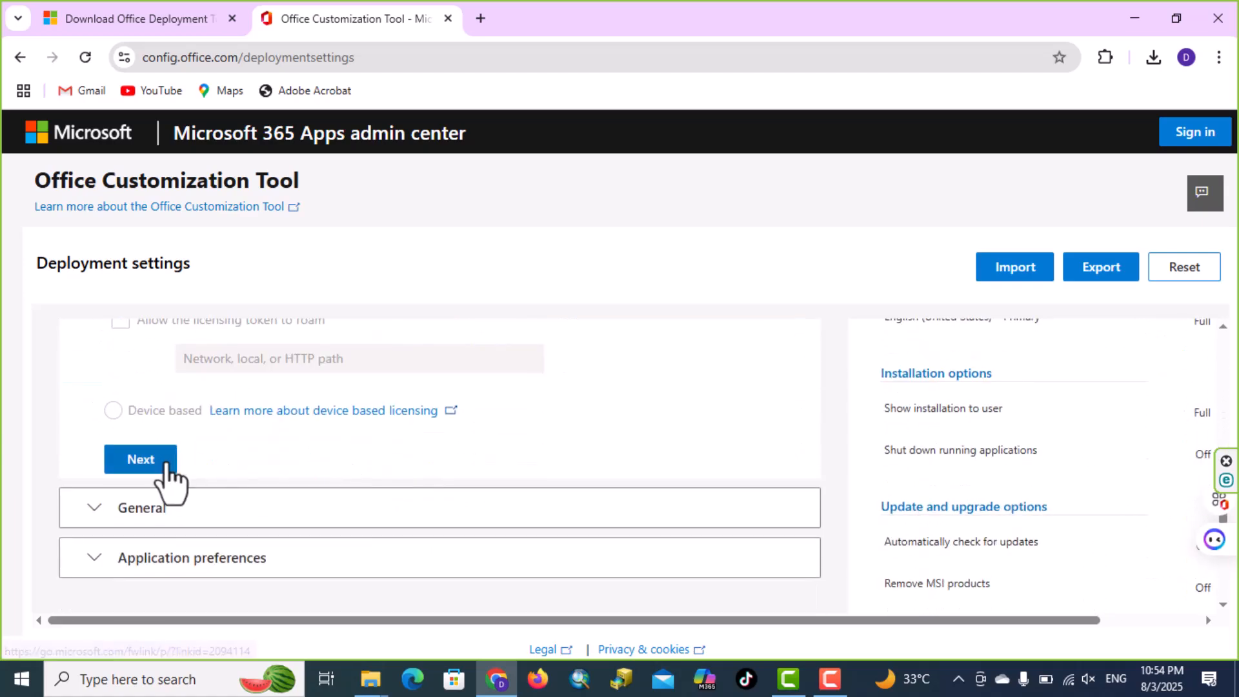
{"action": "left_click", "coordinate": [161, 462]}
{"action": "scroll", "coordinate": [535, 452], "scroll_direction": "down", "scroll_amount": 4}
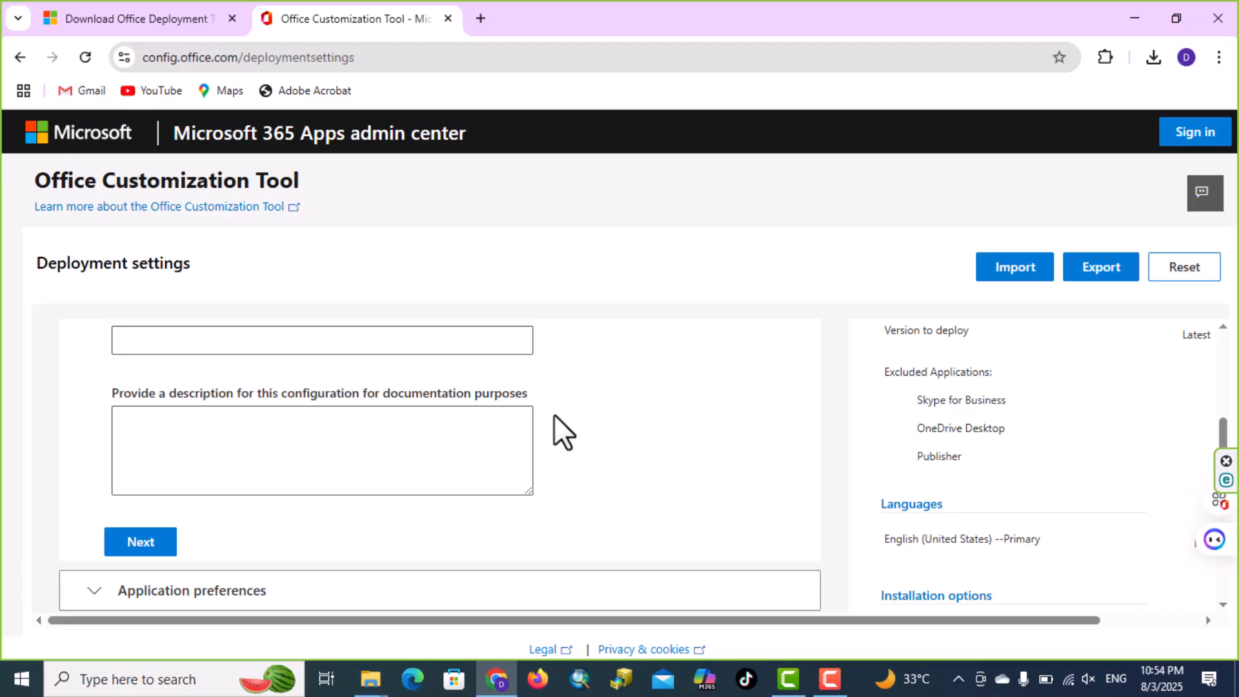
{"action": "left_click", "coordinate": [158, 549]}
{"action": "scroll", "coordinate": [733, 456], "scroll_direction": "down", "scroll_amount": 10}
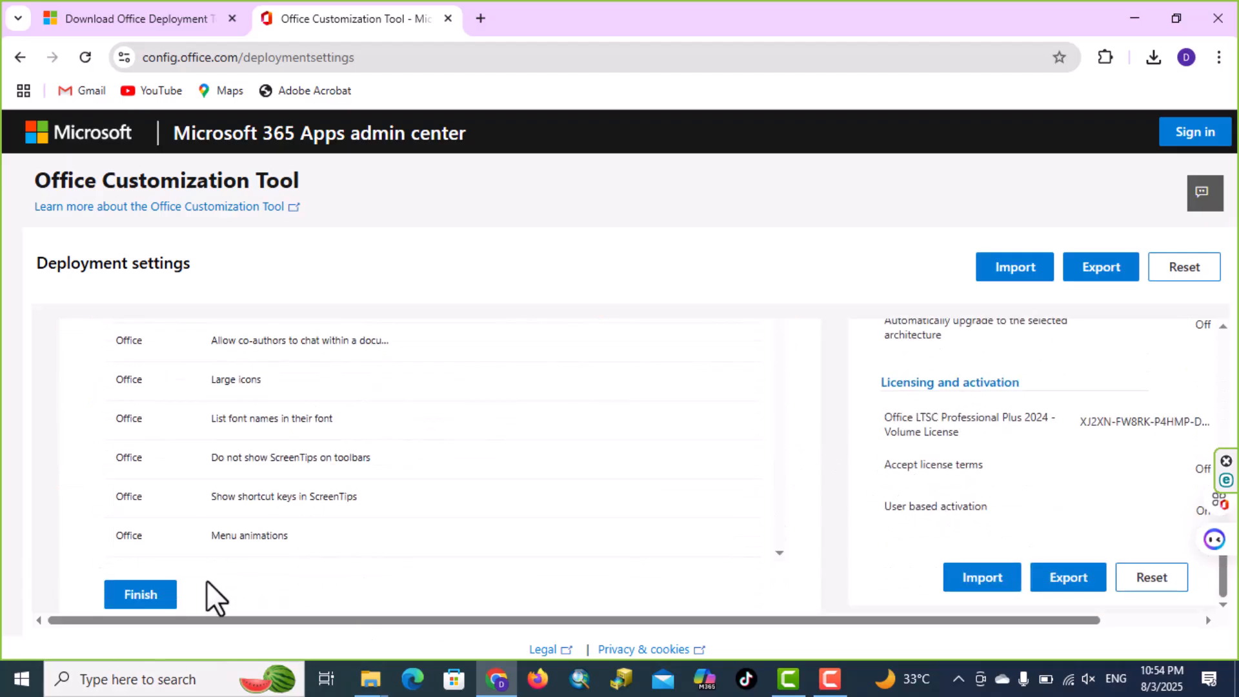
{"action": "left_click", "coordinate": [160, 601]}
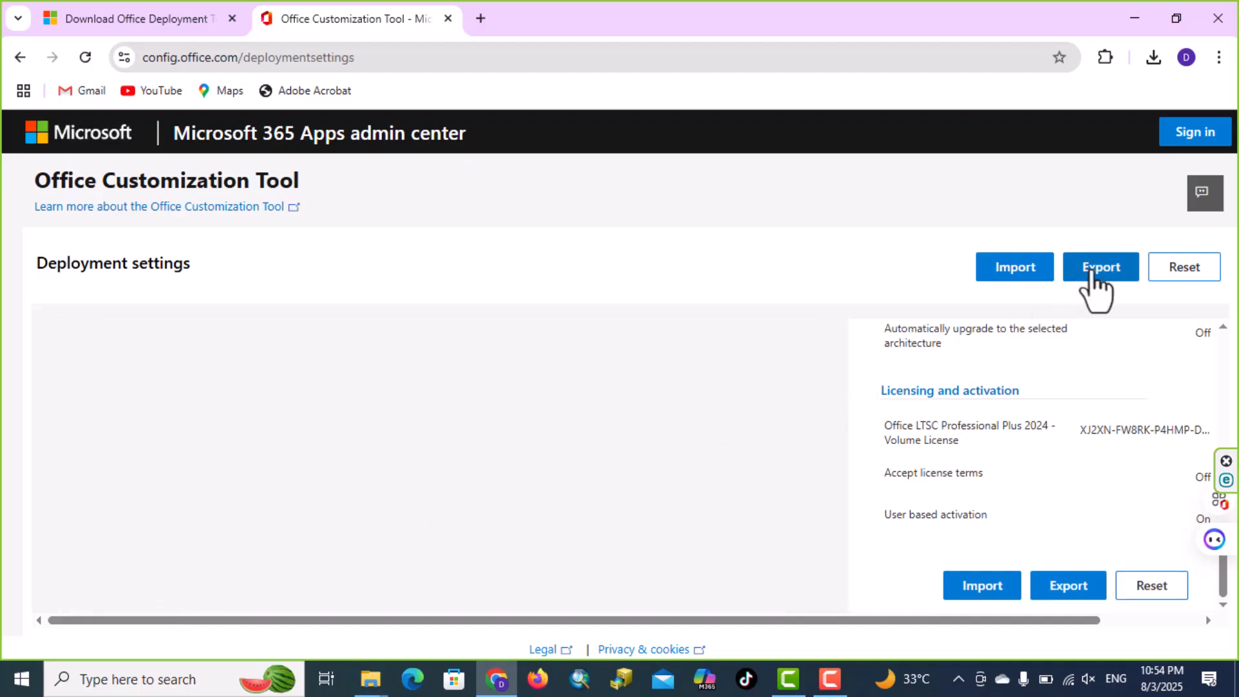
Export the configuration with Office Open XML formats as the default, accepting the license agreement and keeping the file name Configuration
{"action": "left_click", "coordinate": [1115, 276]}
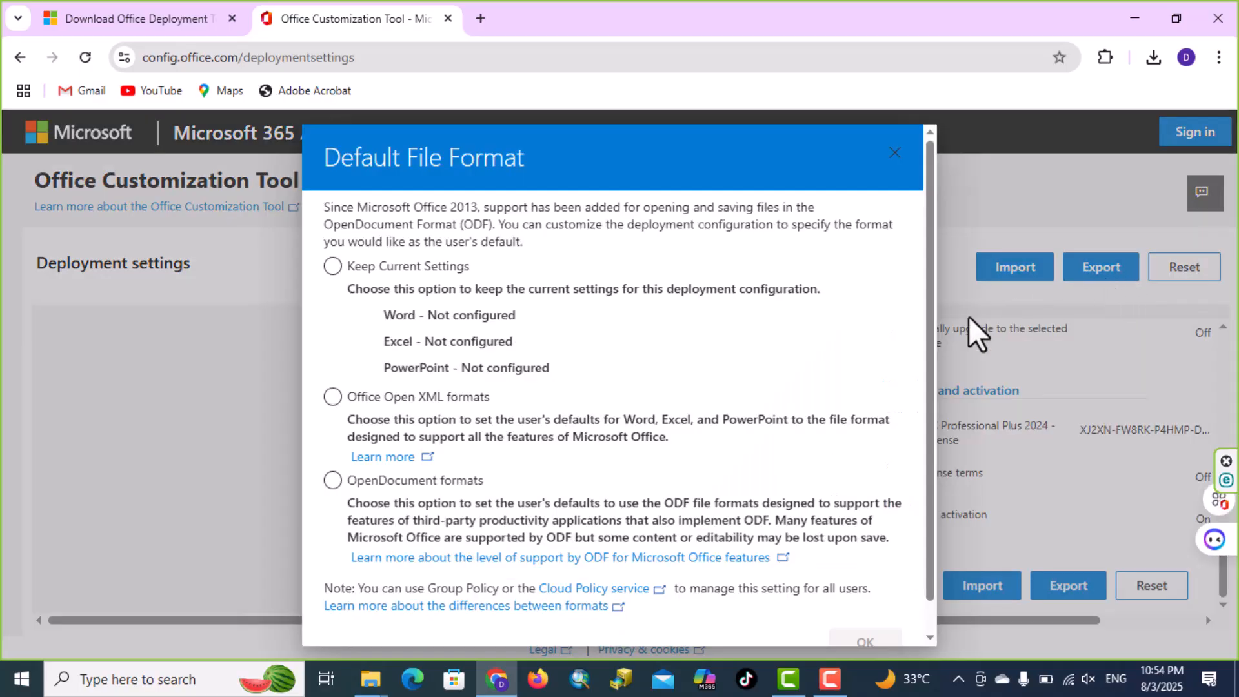
{"action": "left_click", "coordinate": [331, 398]}
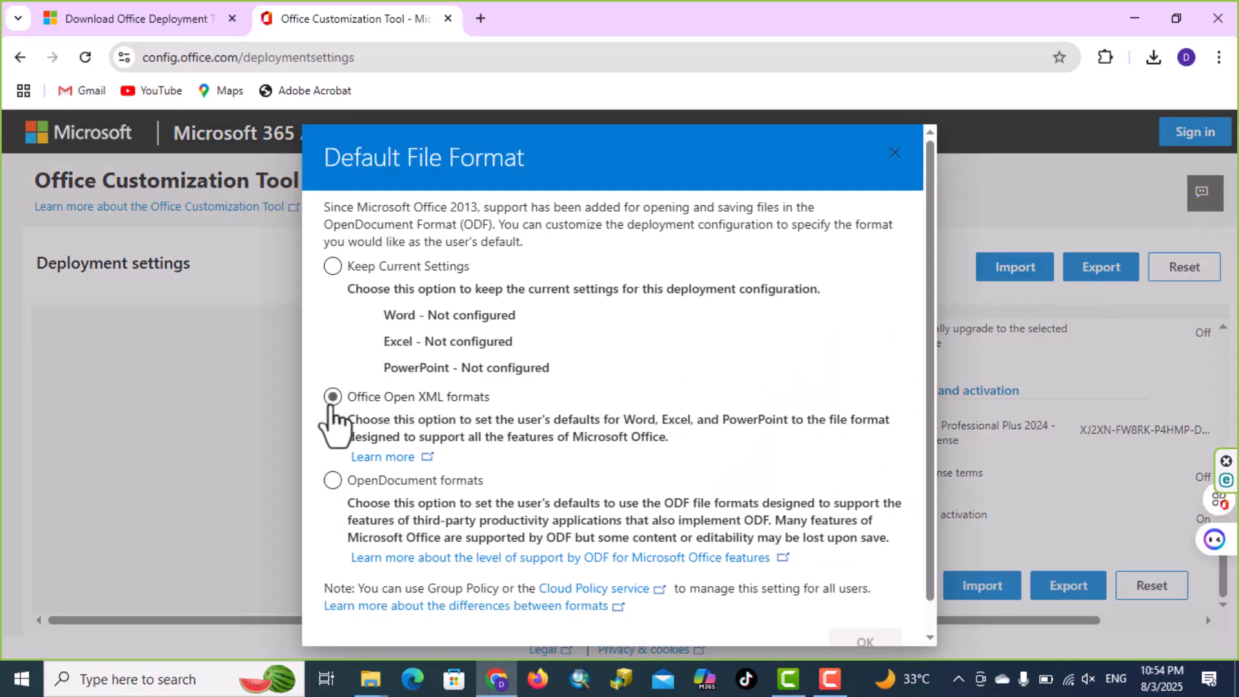
{"action": "left_click", "coordinate": [330, 405]}
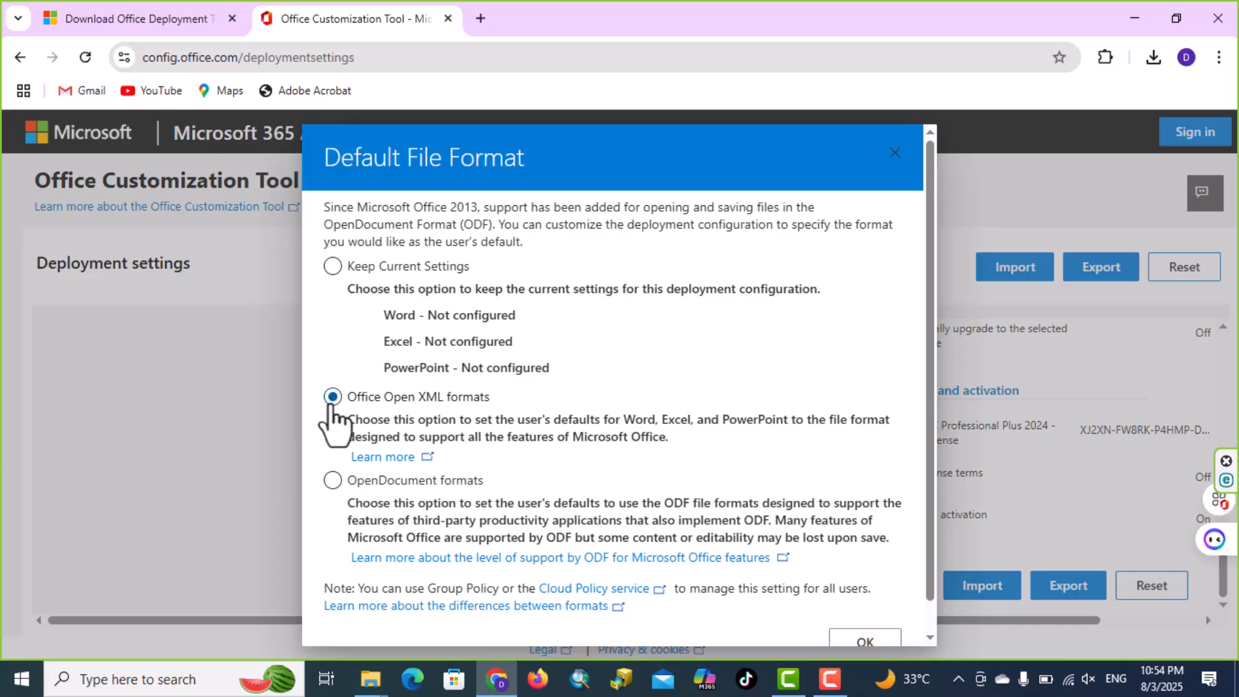
{"action": "left_click", "coordinate": [862, 642]}
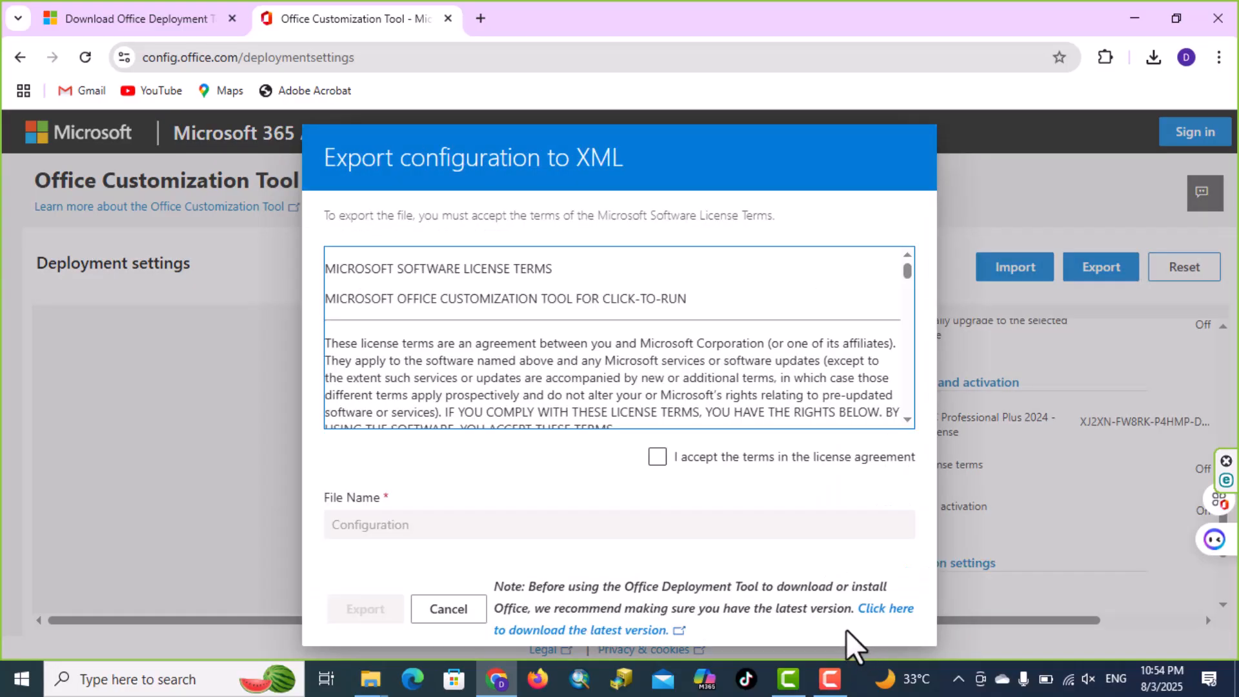
{"action": "left_click", "coordinate": [659, 464]}
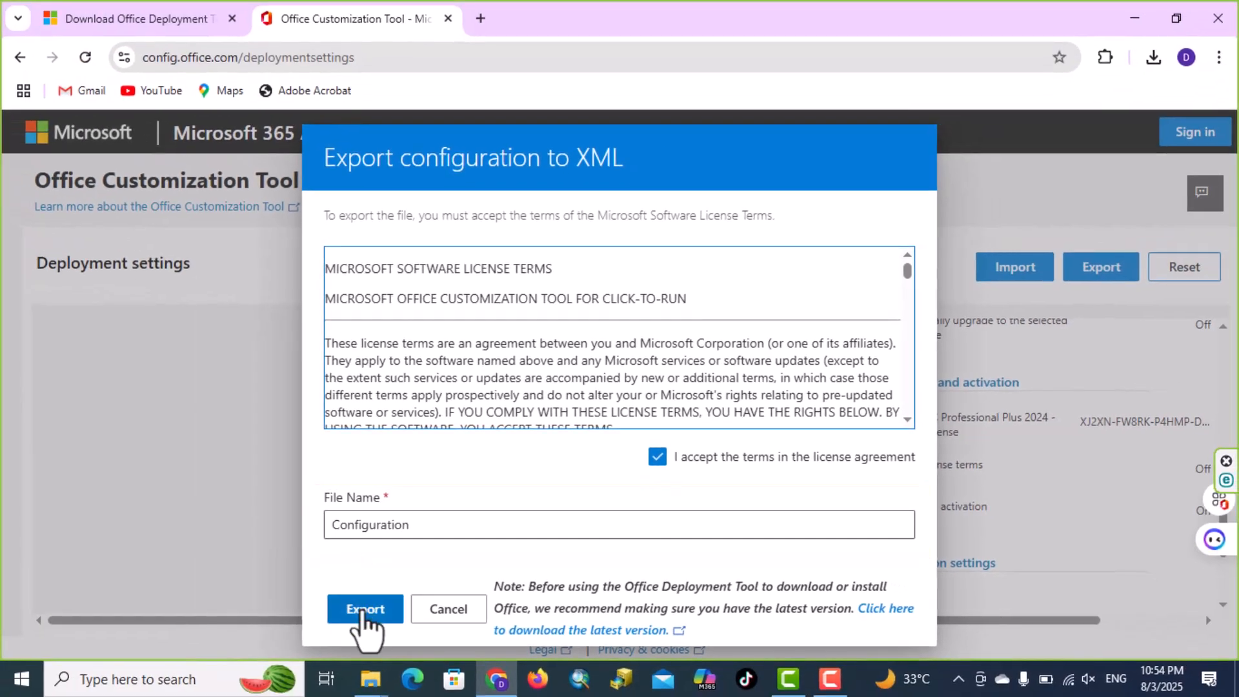
{"action": "left_click", "coordinate": [298, 639]}
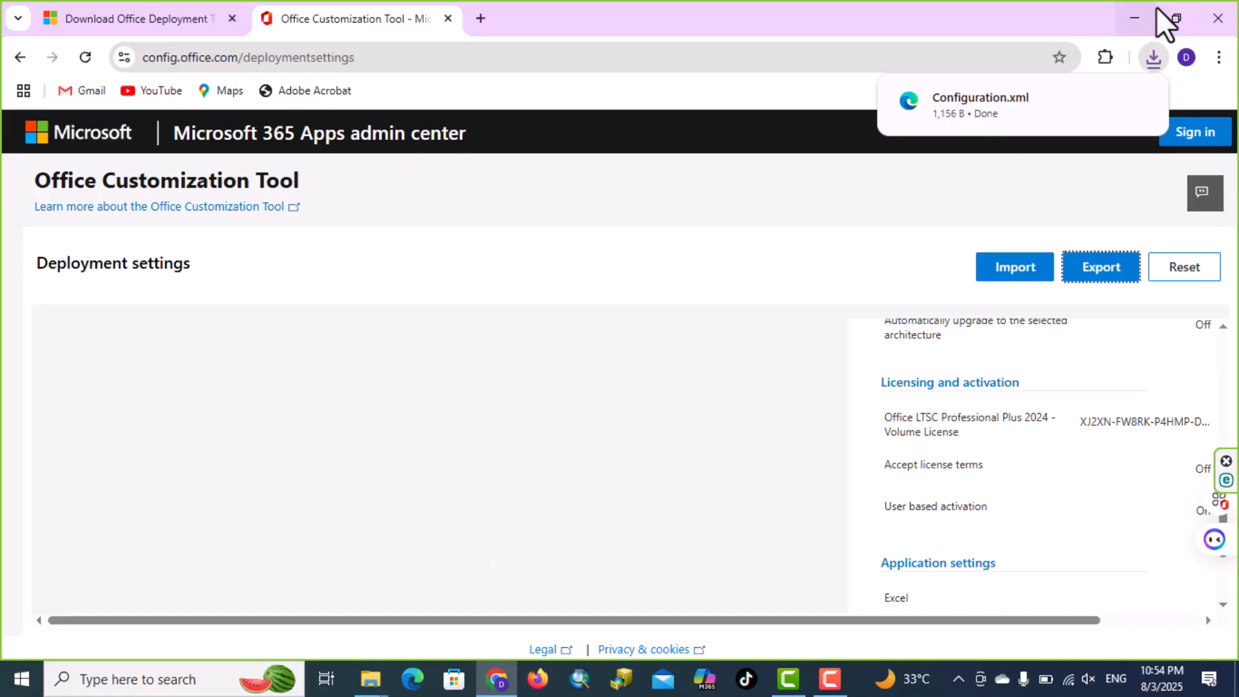
Place the downloaded Configuration.xml on the desktop, minimize Chrome, and move the file into the Office folder
{"action": "left_click", "coordinate": [1181, 20]}
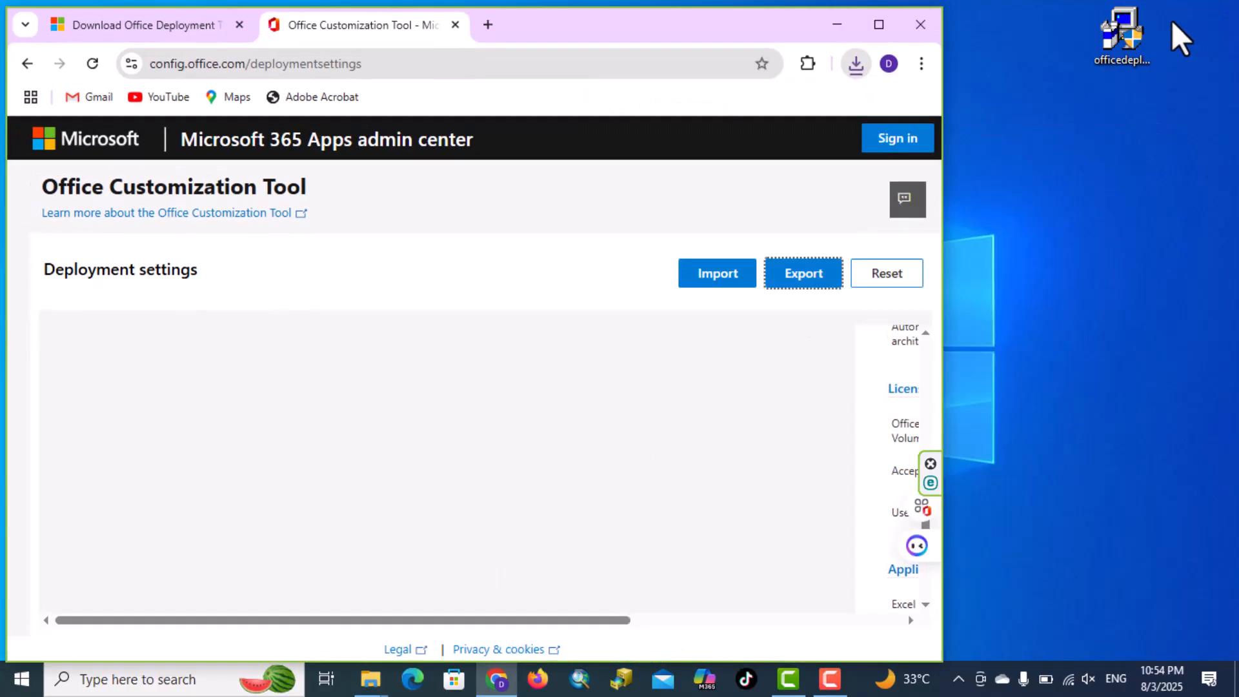
{"action": "left_click", "coordinate": [856, 66]}
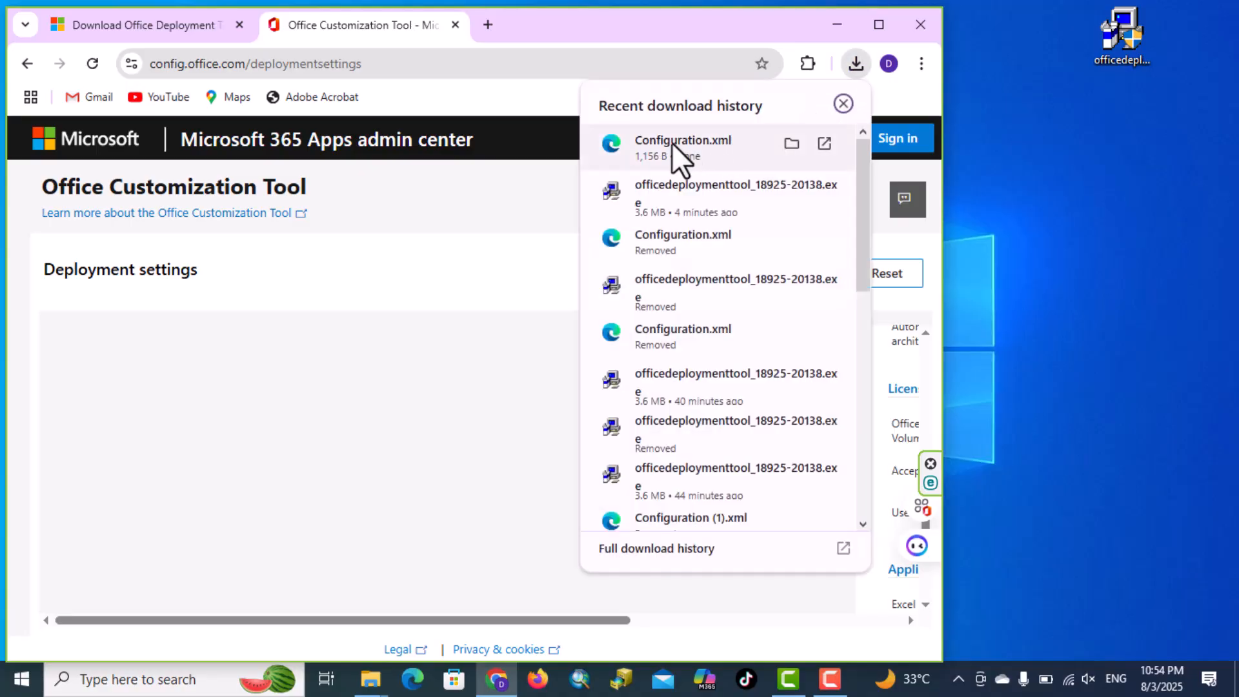
{"action": "left_click_drag", "start_coordinate": [670, 142], "coordinate": [1071, 221]}
{"action": "left_click", "coordinate": [840, 25]}
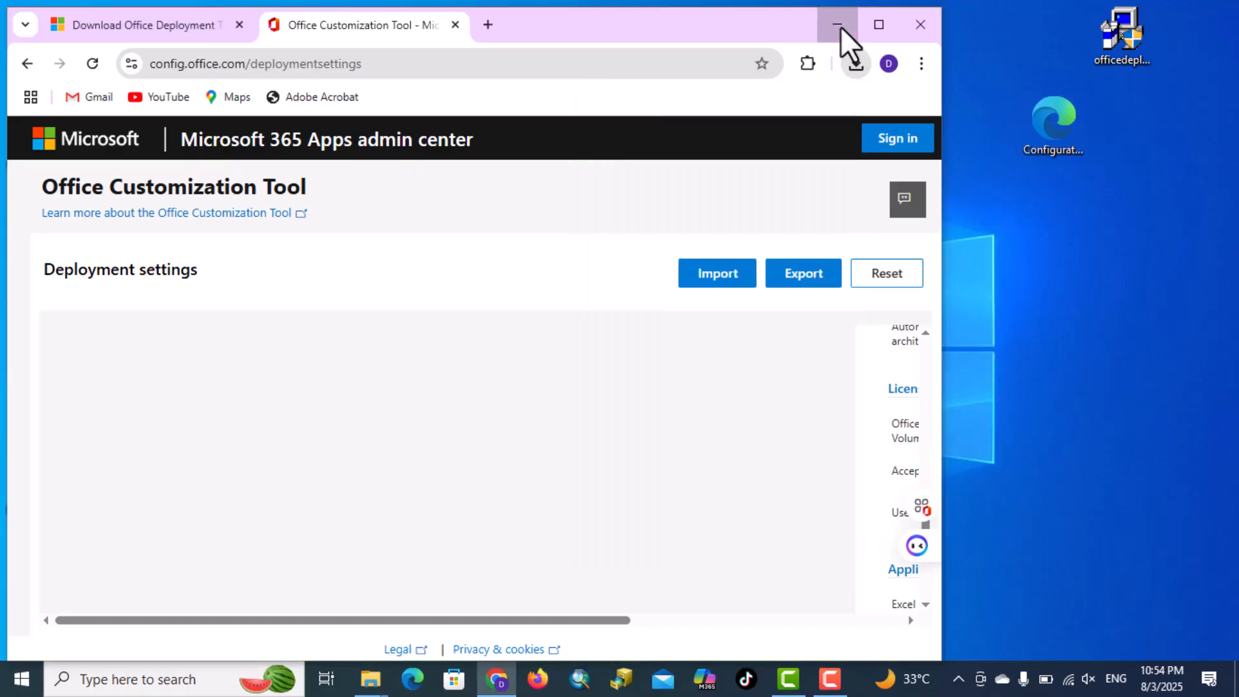
{"action": "left_click", "coordinate": [838, 25]}
{"action": "left_click", "coordinate": [801, 71]}
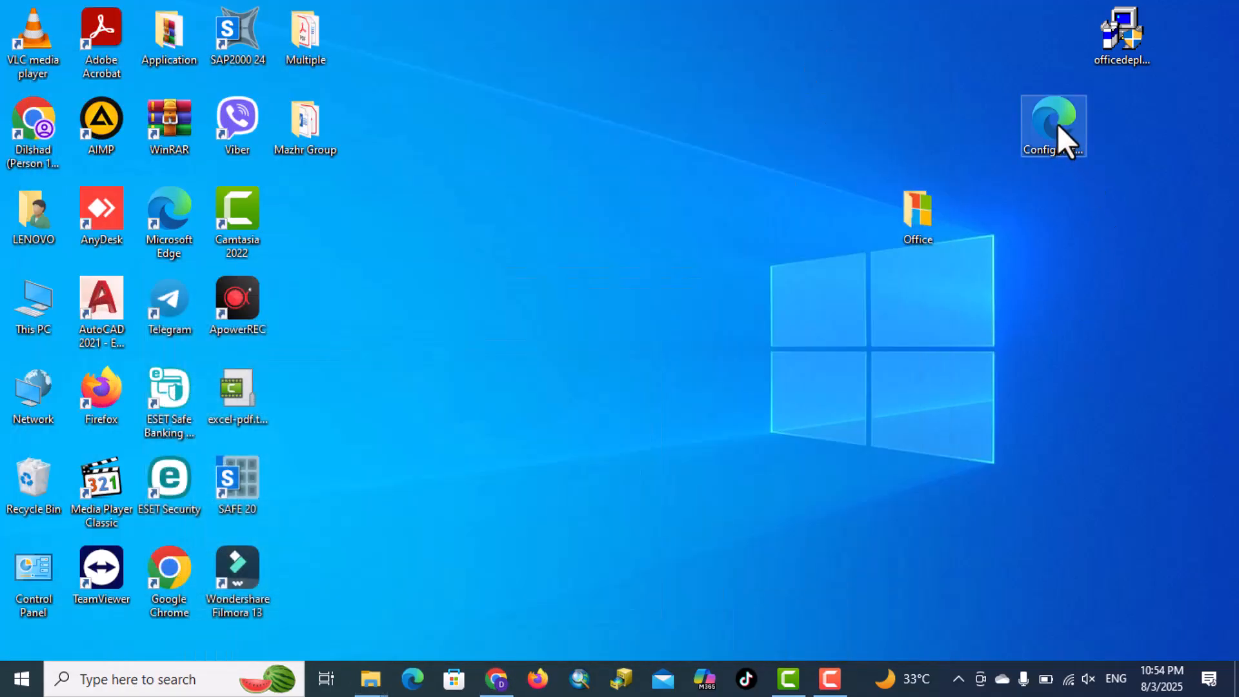
{"action": "left_click_drag", "start_coordinate": [1058, 126], "coordinate": [1095, 182]}
{"action": "left_click_drag", "start_coordinate": [989, 261], "coordinate": [917, 231]}
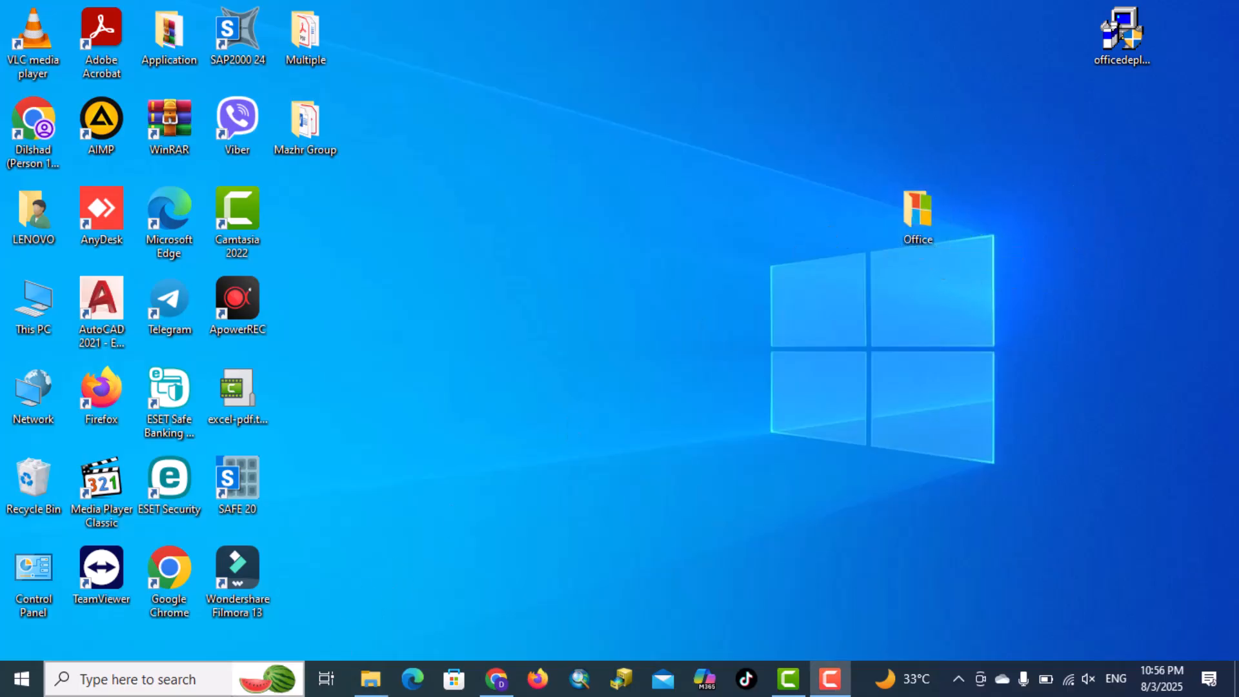
Search Windows for Command Prompt and run it as administrator
{"action": "left_click", "coordinate": [220, 680]}
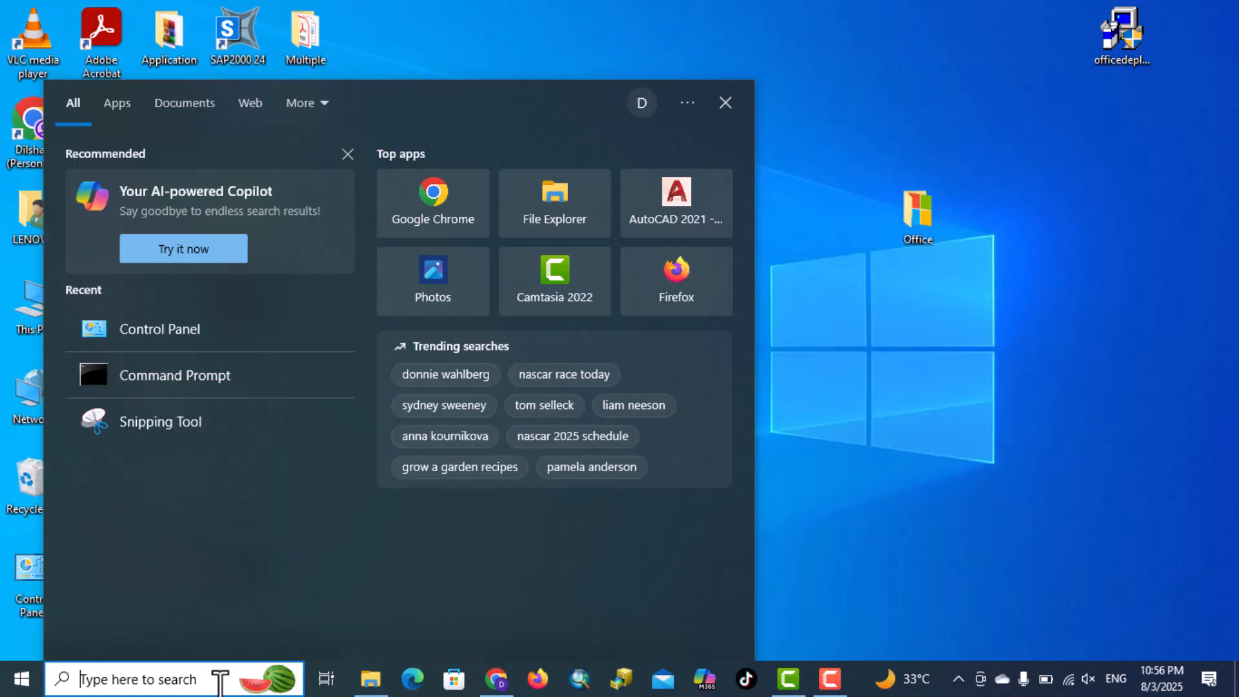
{"action": "type", "text": "cm"}
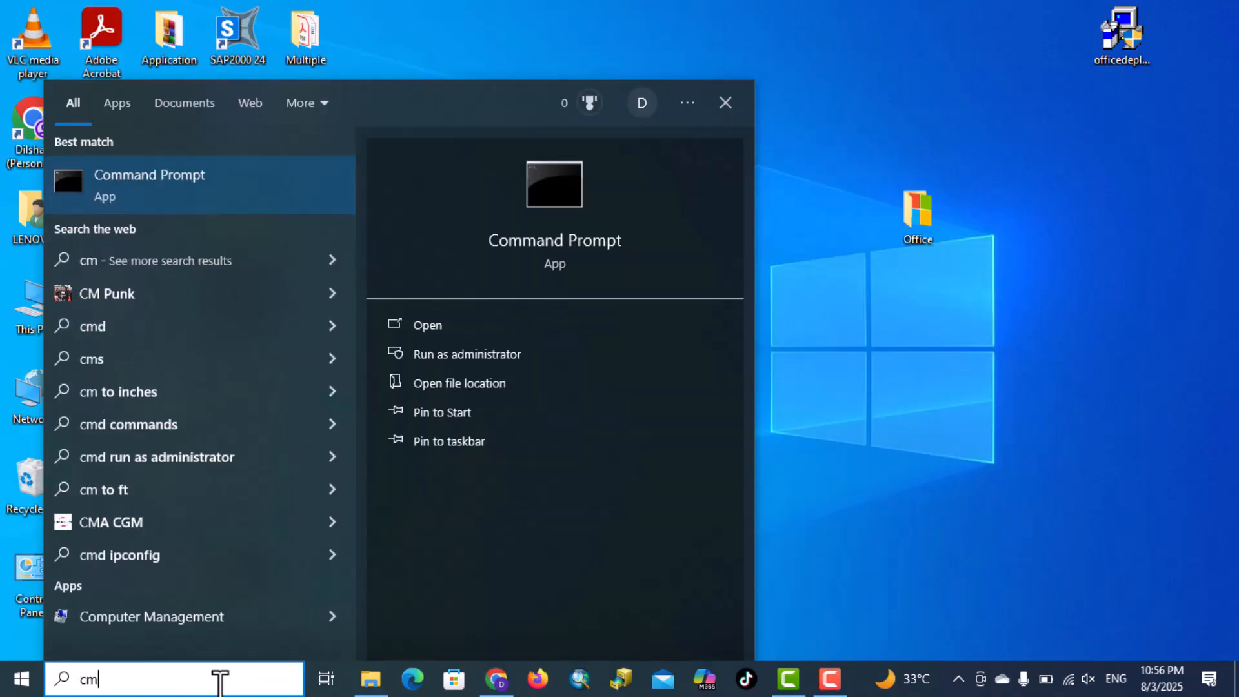
{"action": "left_click", "coordinate": [498, 366]}
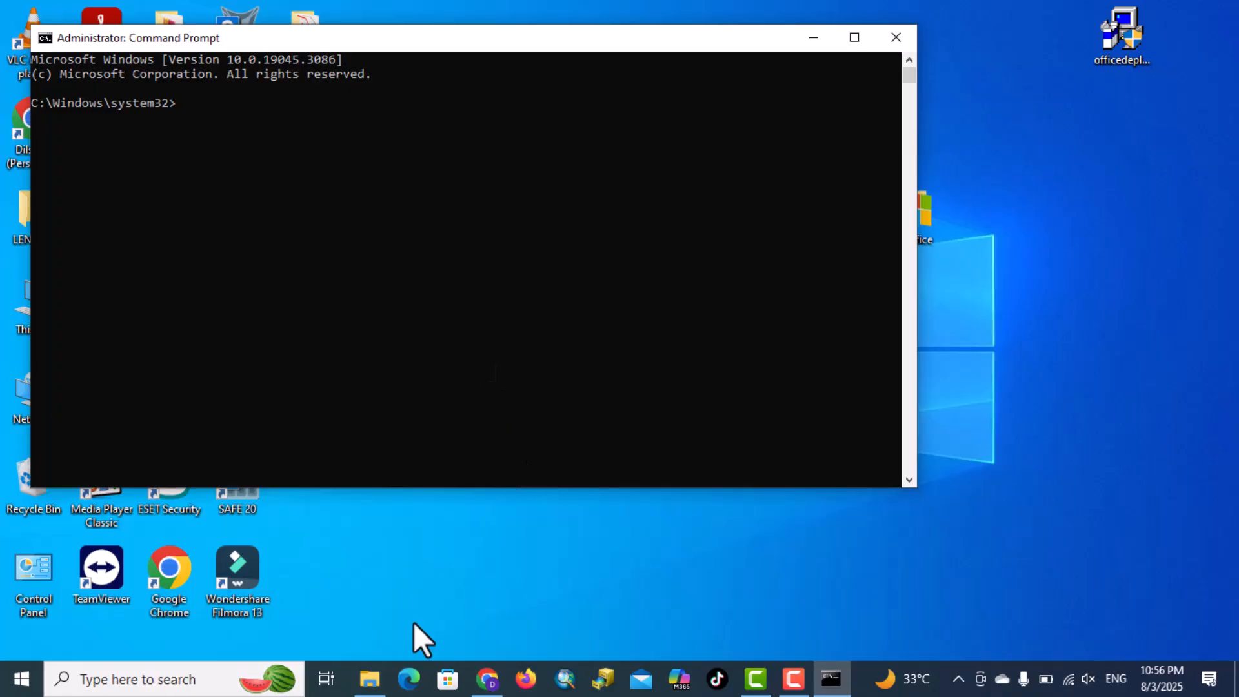
Copy the Office folder's path from File Explorer and change the Command Prompt directory to C:\Users\LENOVO\Desktop\Office
{"action": "left_click", "coordinate": [369, 678]}
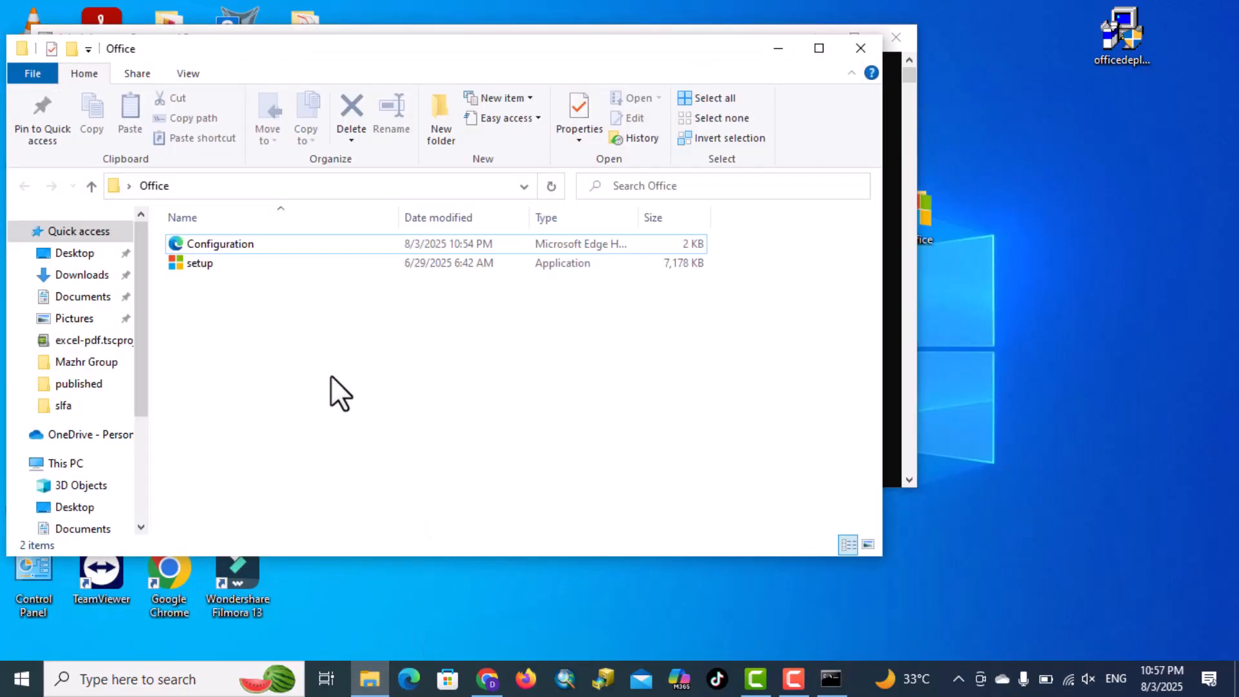
{"action": "left_click", "coordinate": [206, 187]}
{"action": "key", "text": "ctrl+c"}
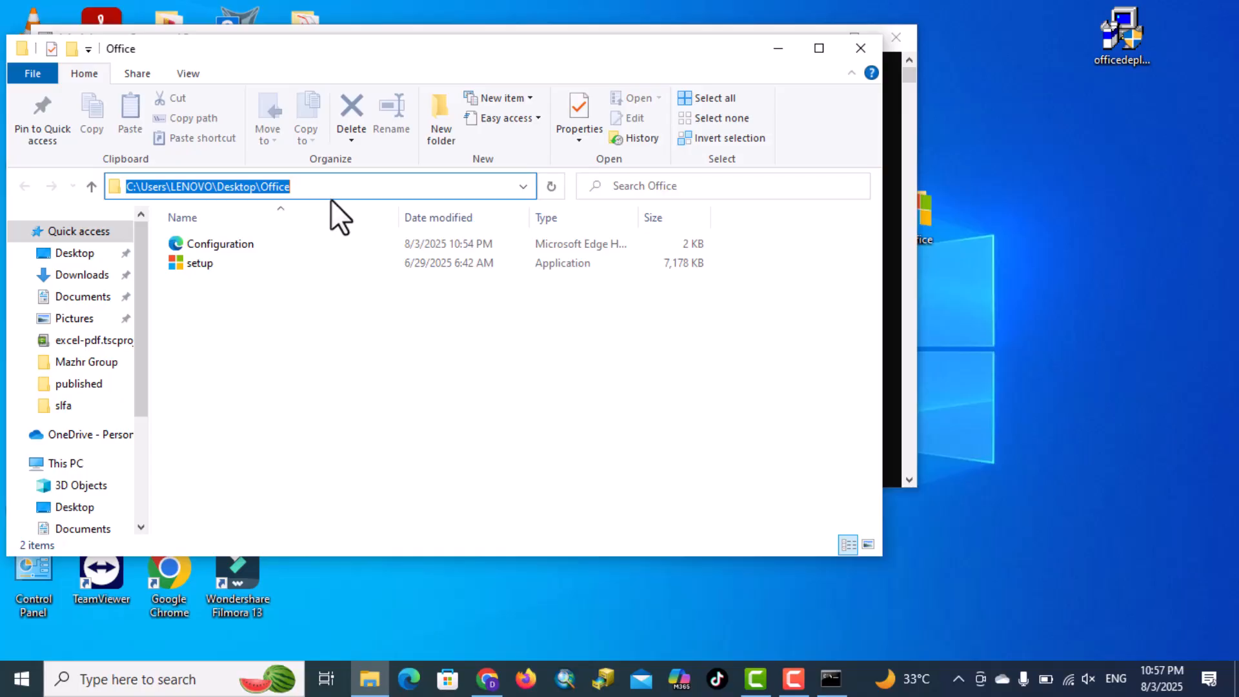
{"action": "left_click", "coordinate": [831, 678]}
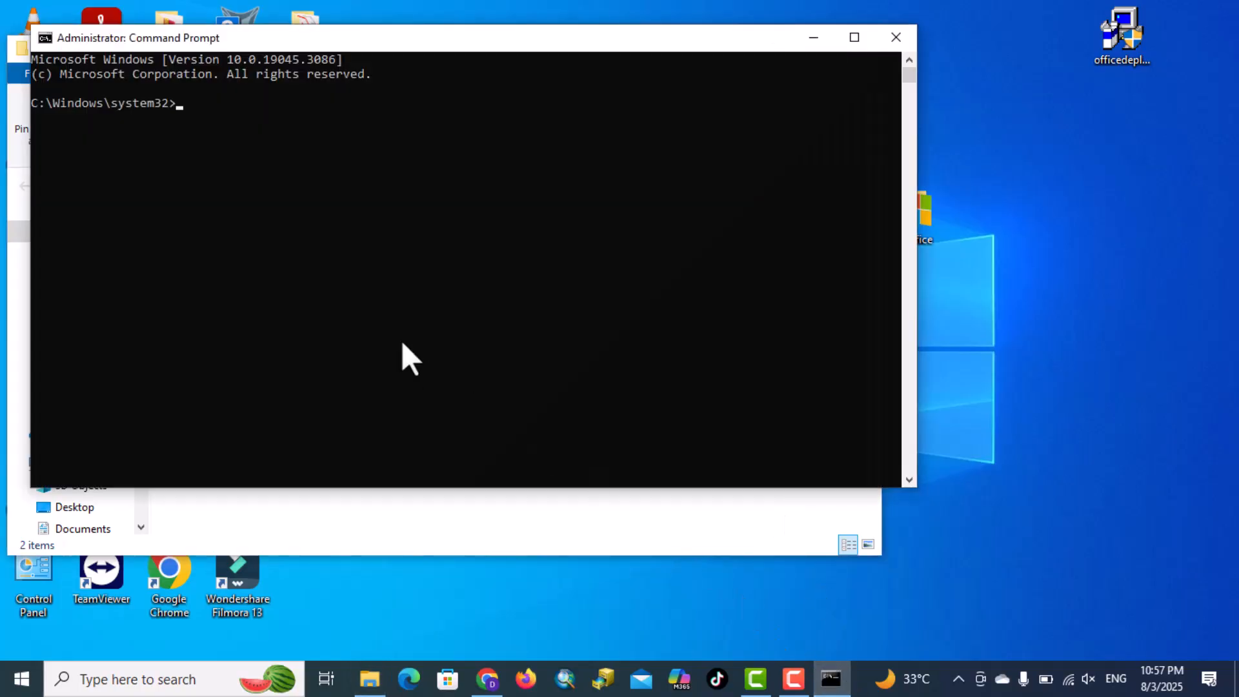
{"action": "left_click", "coordinate": [241, 108]}
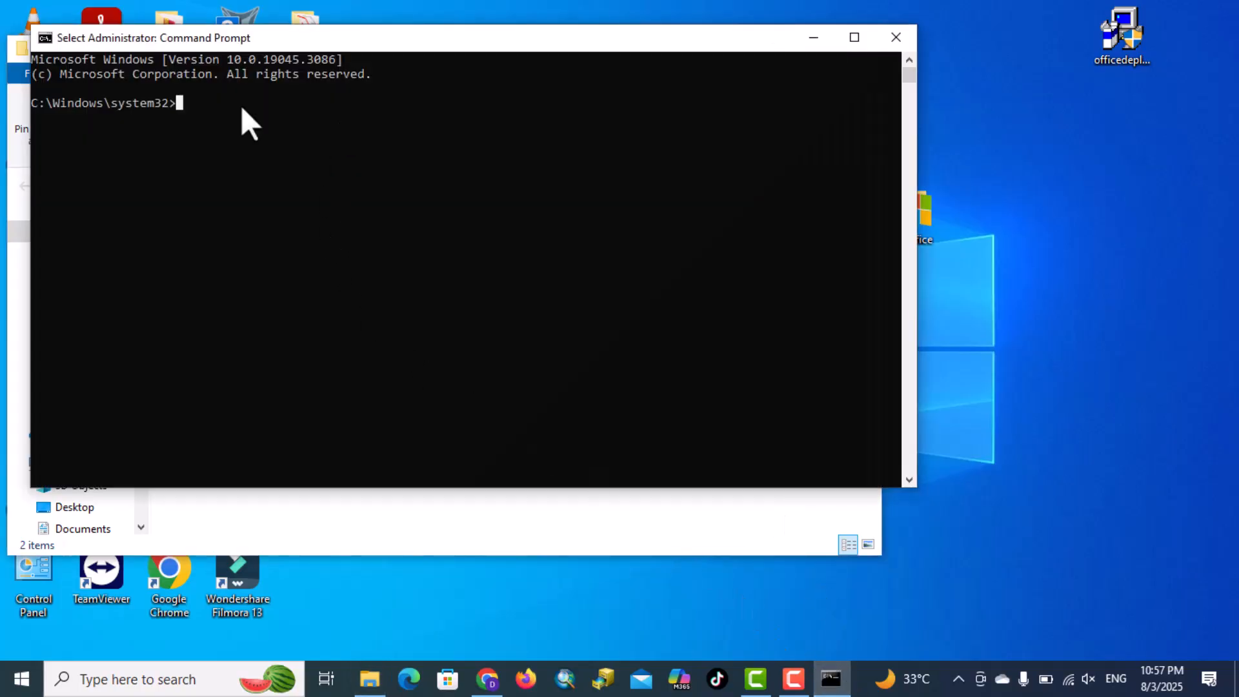
{"action": "type", "text": "cd"}
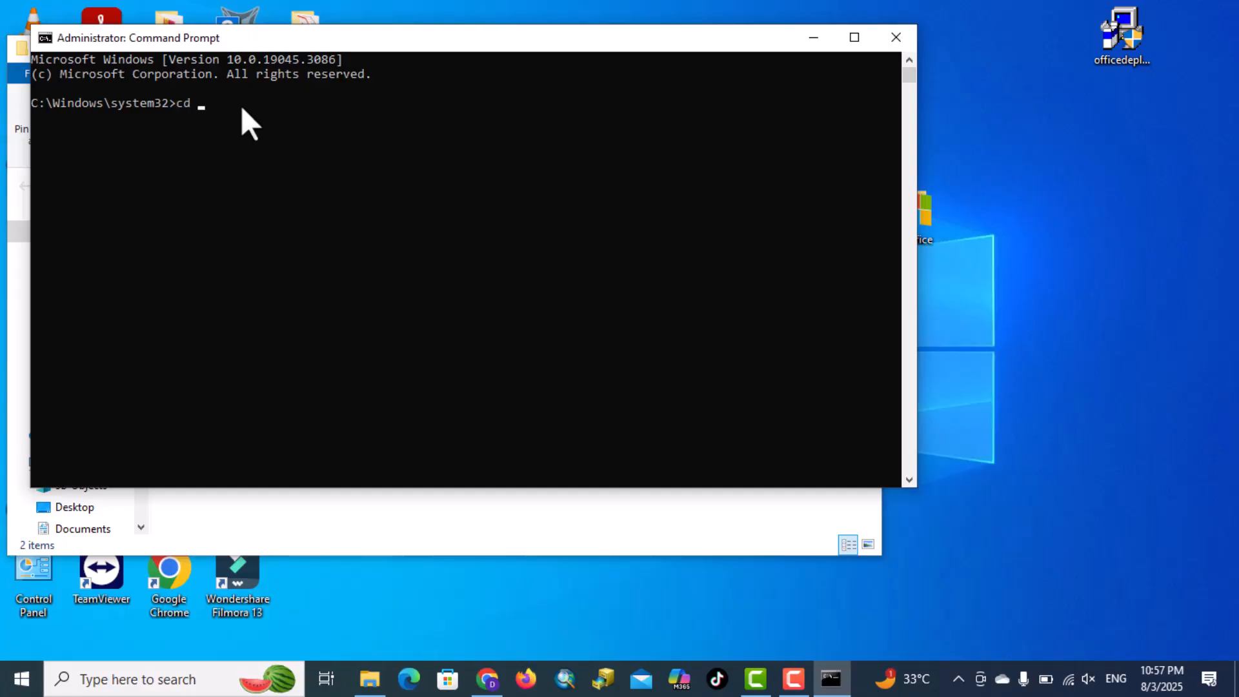
{"action": "key", "text": "ctrl+v"}
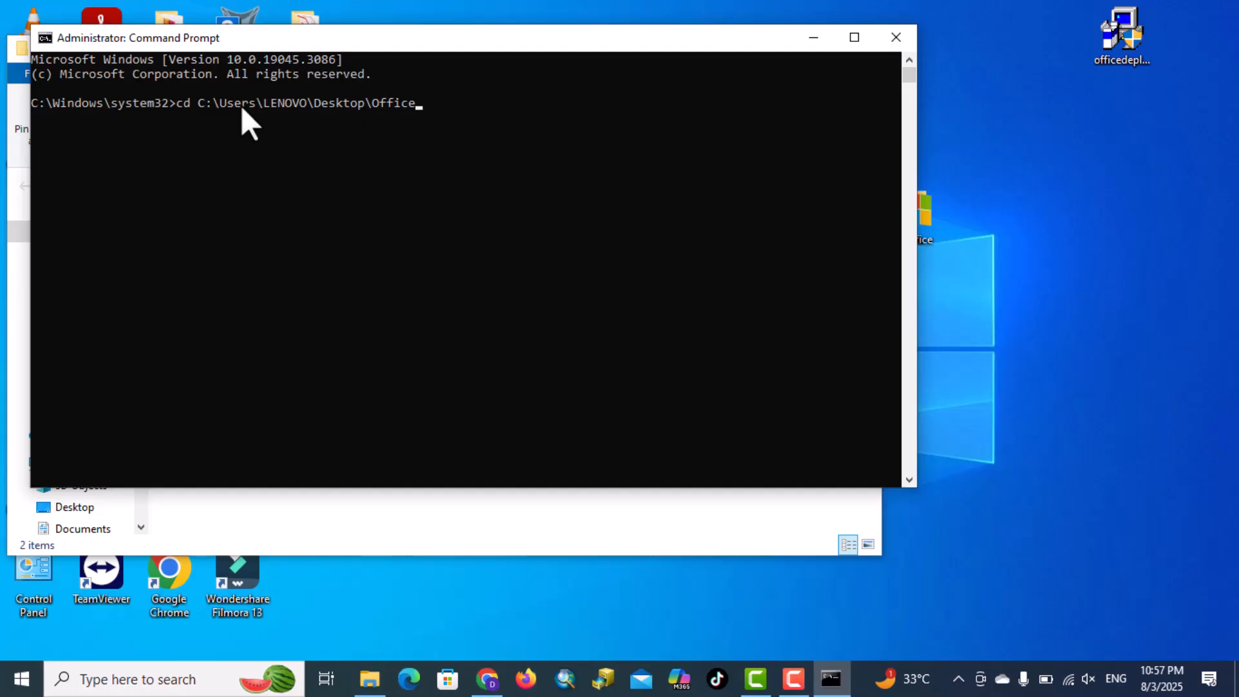
{"action": "key", "text": "Return"}
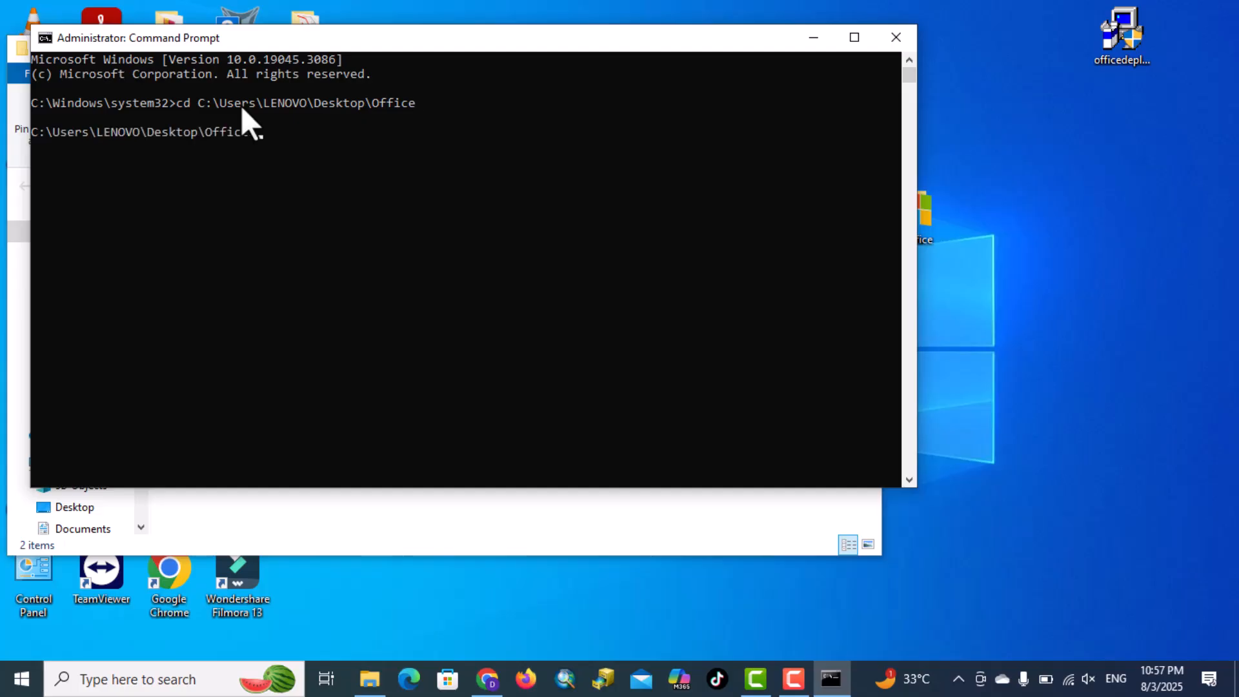
Switch to Chrome, return to the Office LTSC 2024 deployment article, and copy the install command setup /configure configuration.xml
{"action": "left_click", "coordinate": [488, 679]}
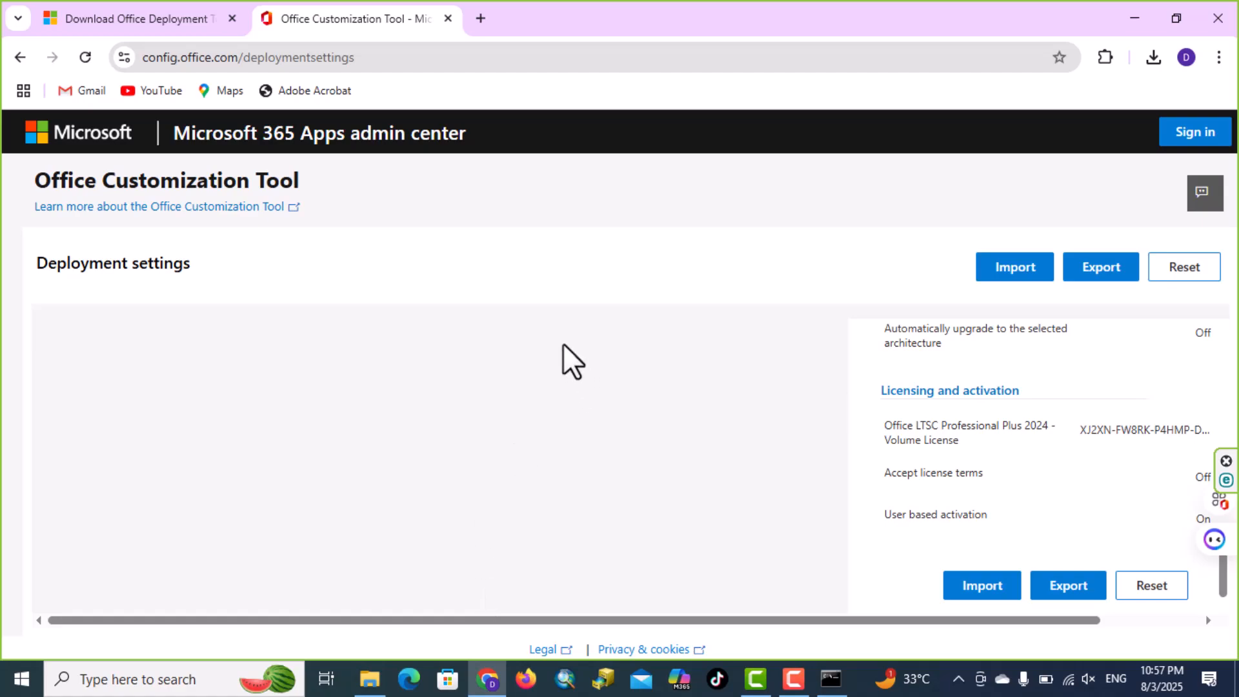
{"action": "left_click", "coordinate": [12, 58]}
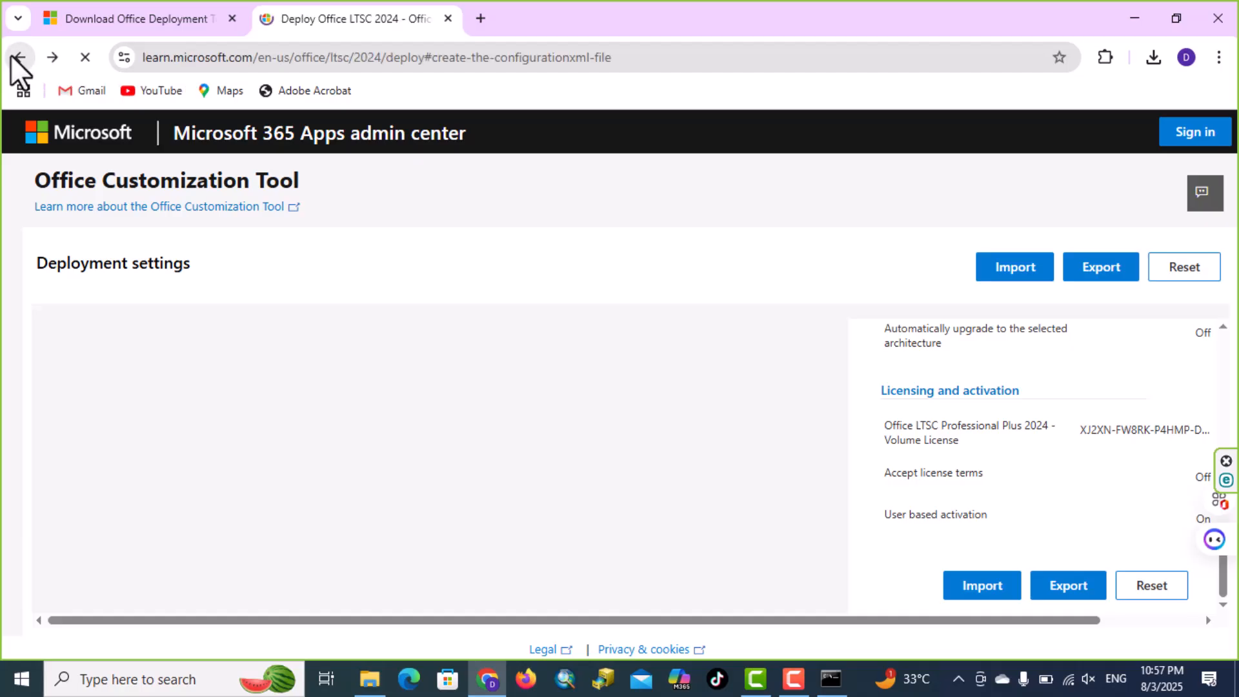
{"action": "scroll", "coordinate": [594, 423], "scroll_direction": "down", "scroll_amount": 18}
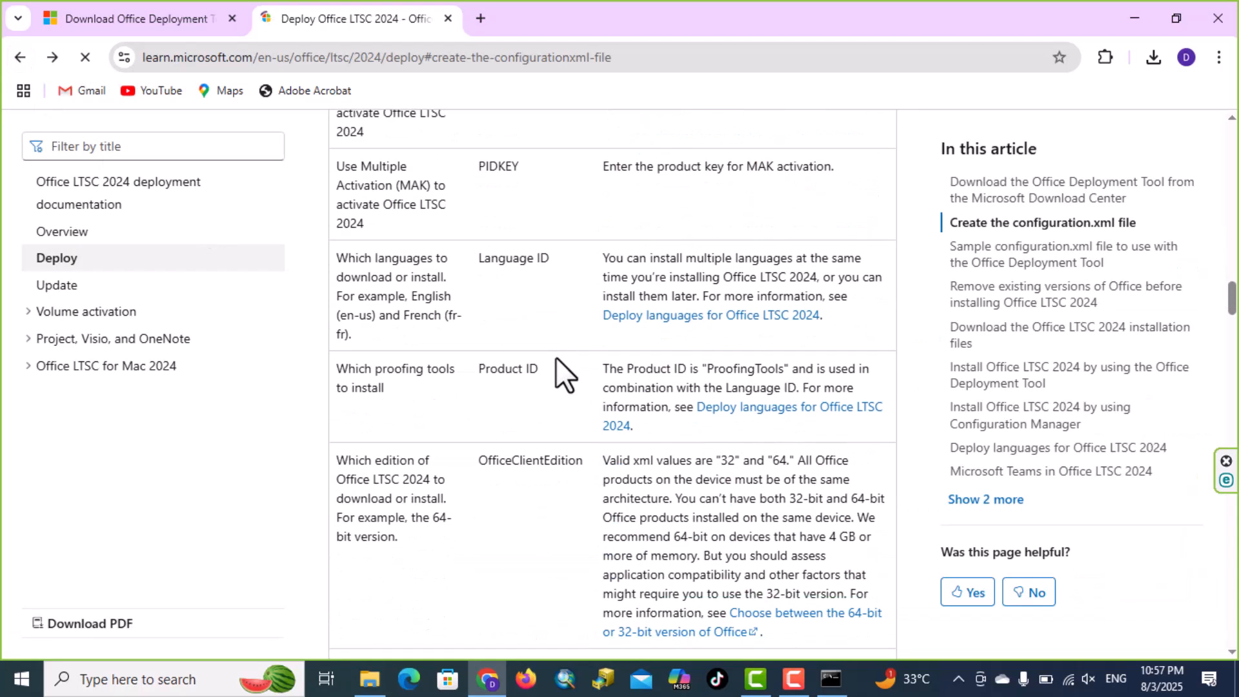
{"action": "scroll", "coordinate": [610, 378], "scroll_direction": "down", "scroll_amount": 20}
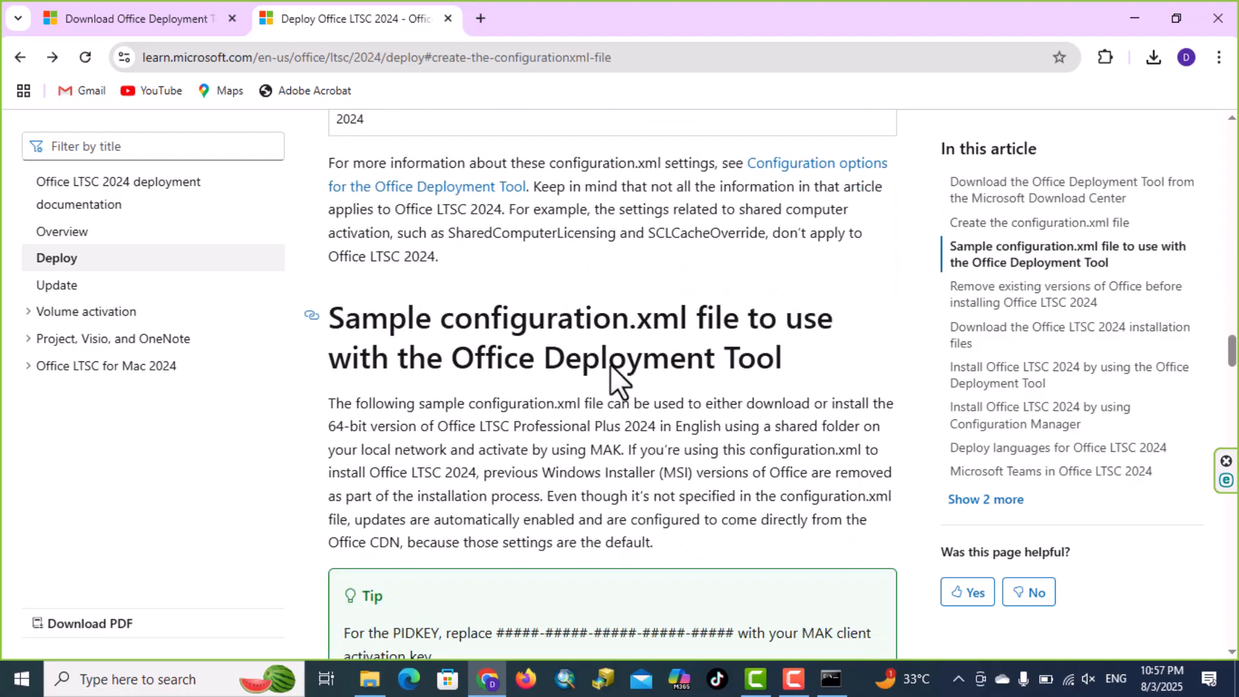
{"action": "scroll", "coordinate": [614, 367], "scroll_direction": "down", "scroll_amount": 6}
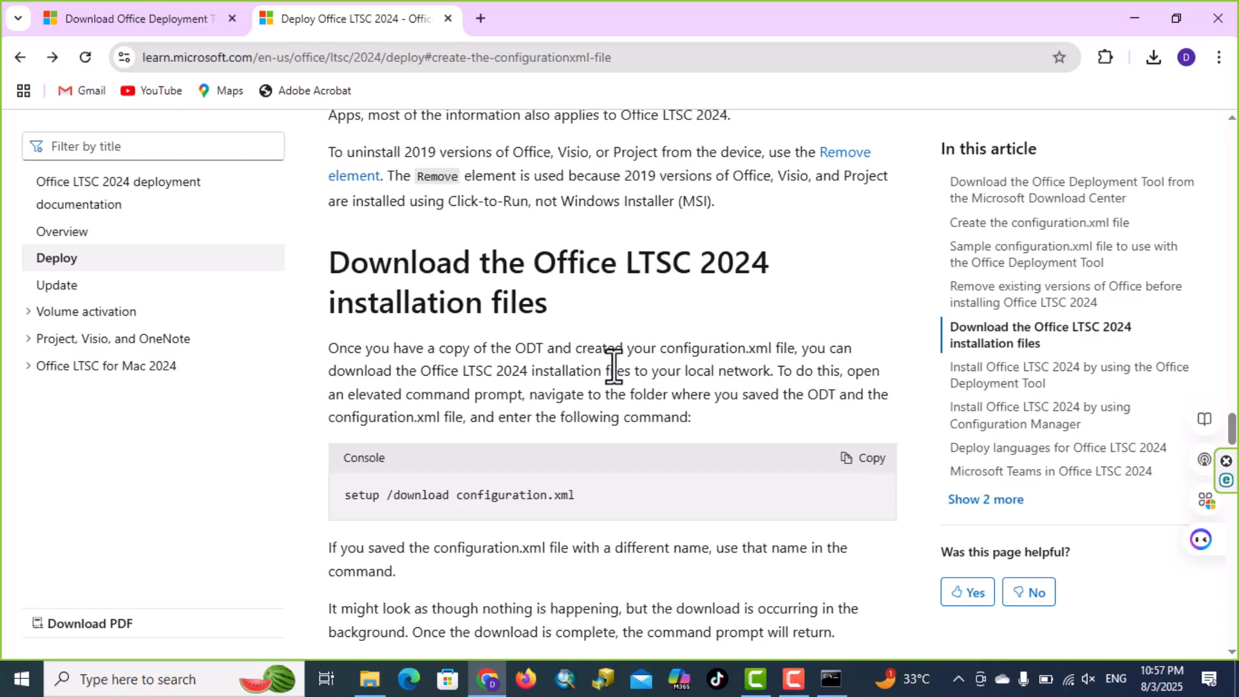
{"action": "scroll", "coordinate": [614, 367], "scroll_direction": "down", "scroll_amount": 14}
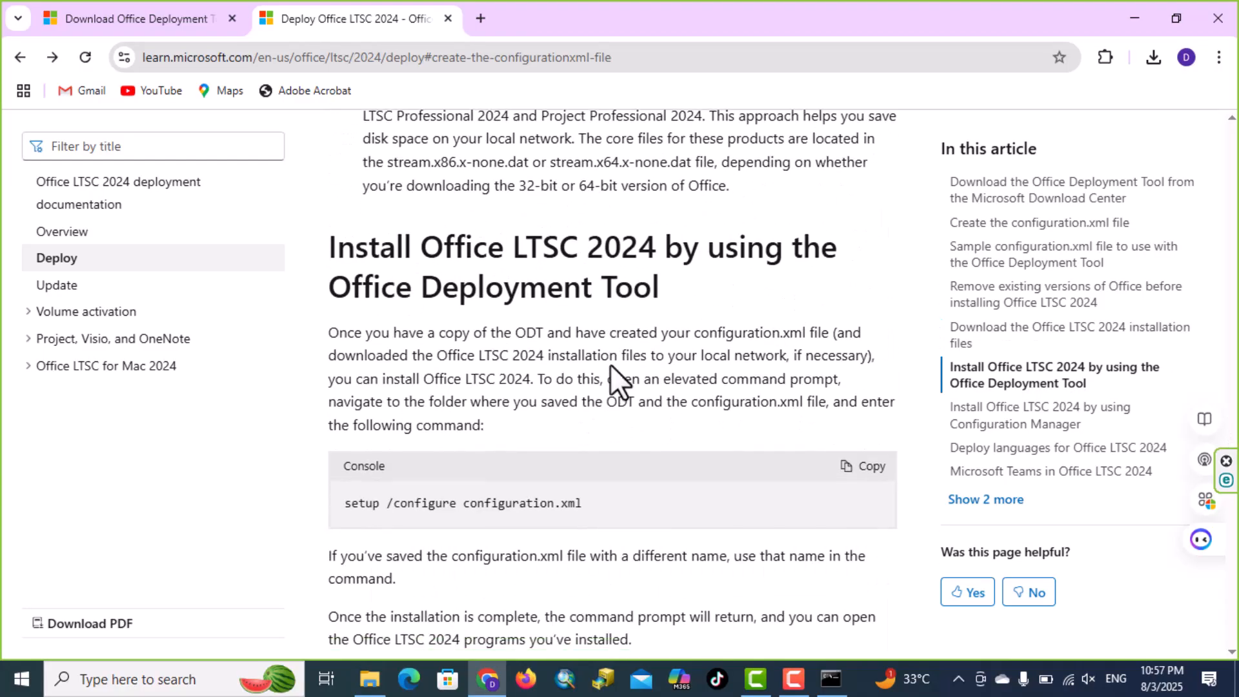
{"action": "scroll", "coordinate": [610, 378], "scroll_direction": "down", "scroll_amount": 1}
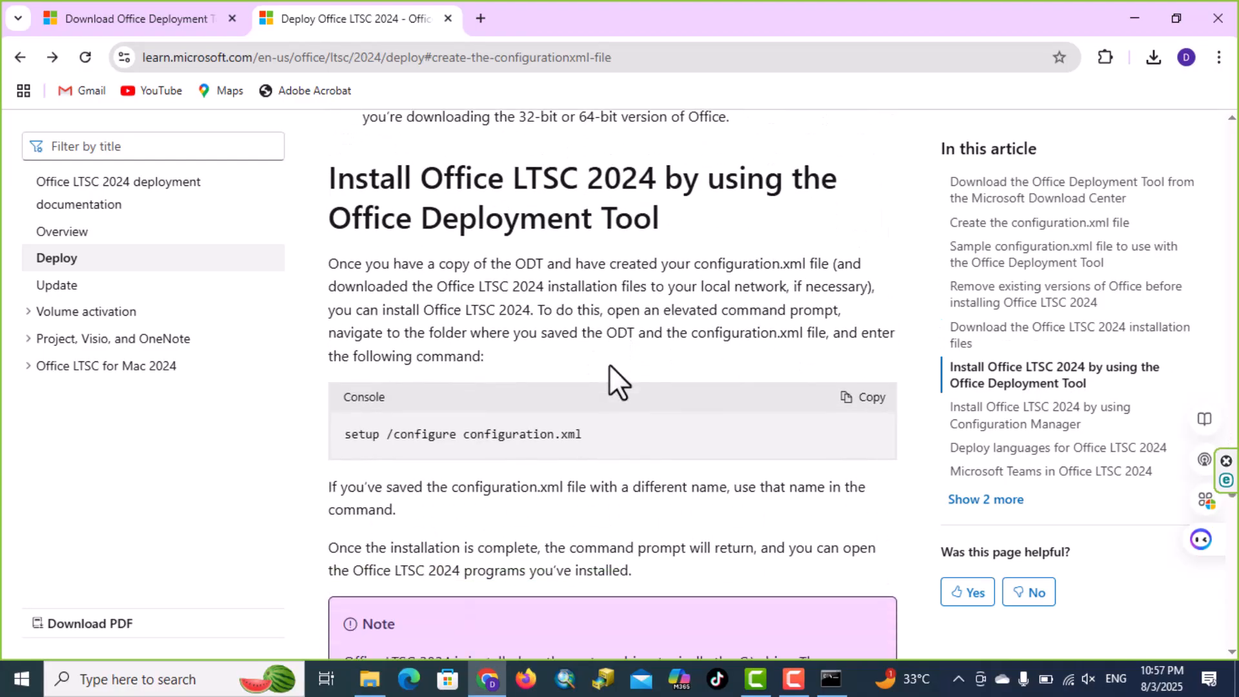
{"action": "left_click", "coordinate": [884, 400]}
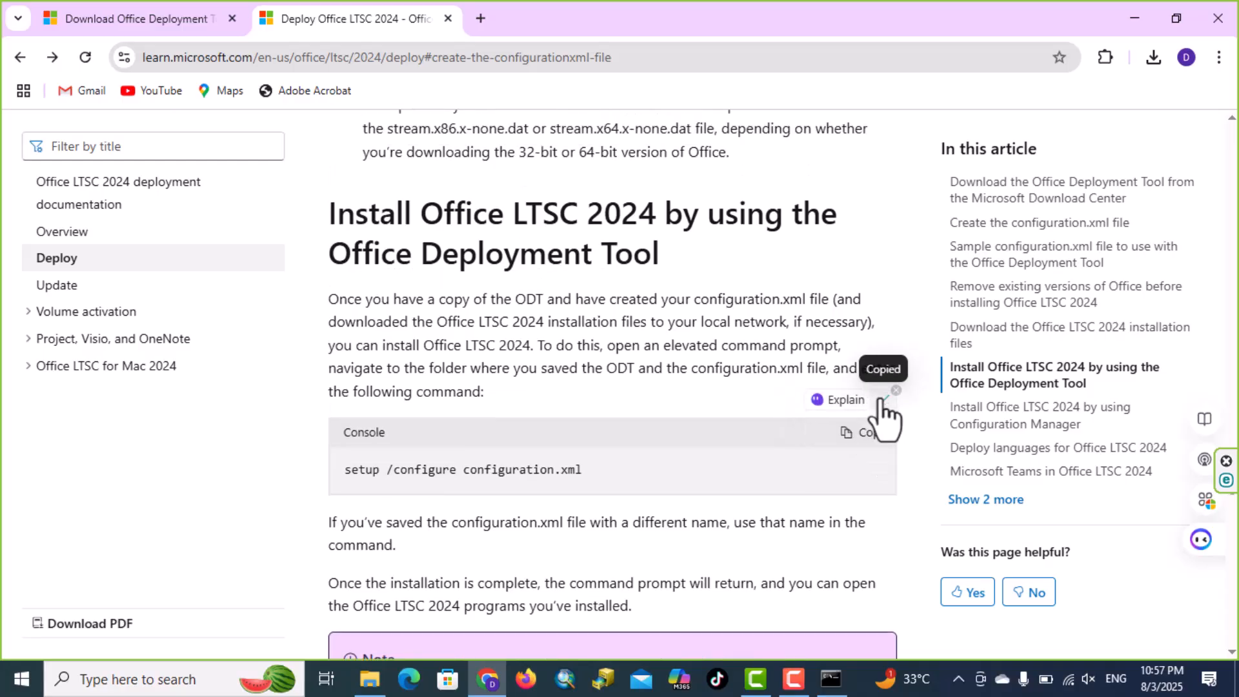
Run the copied command setup /configure configuration.xml in the administrator Command Prompt to start the Office installation
{"action": "left_click", "coordinate": [831, 679]}
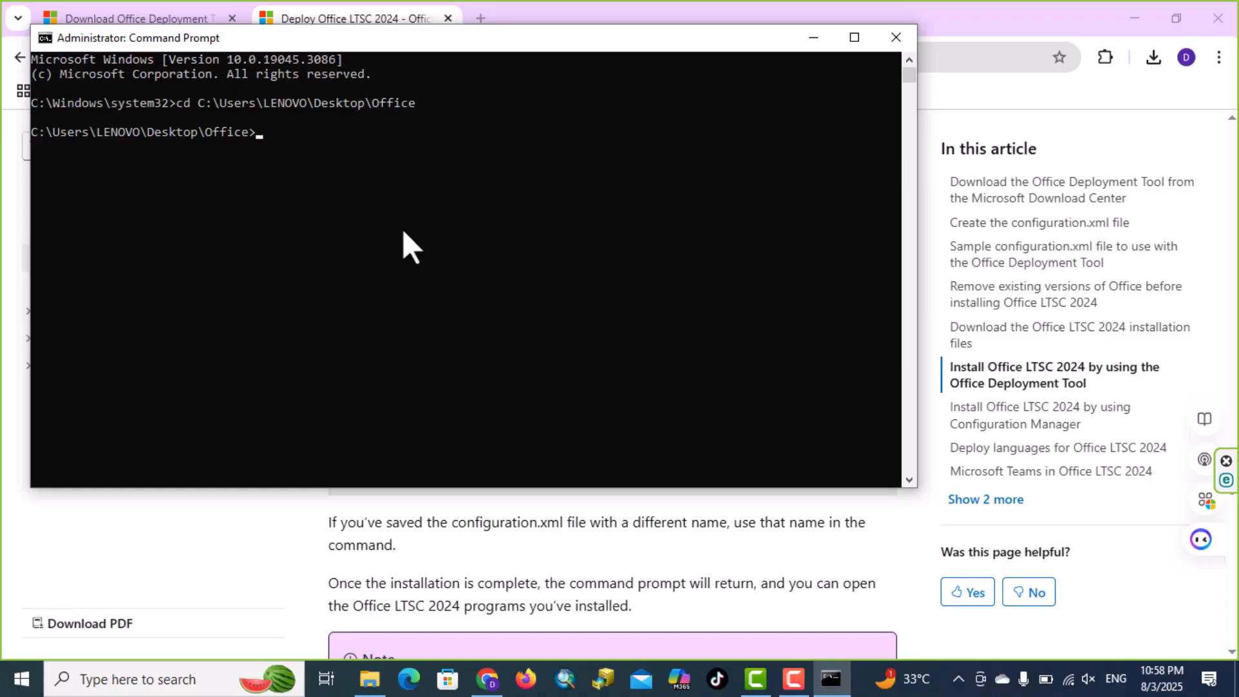
{"action": "key", "text": "ctrl+v"}
{"action": "key", "text": "Return"}
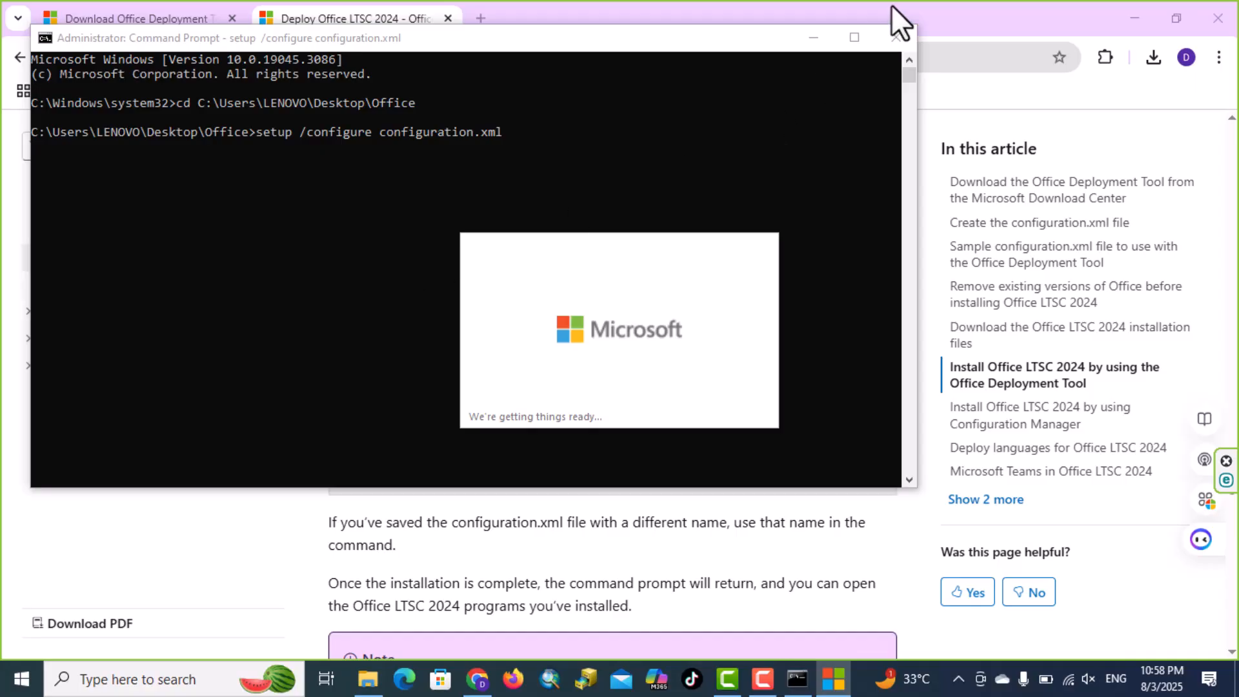
Minimize the Command Prompt, Chrome and Office folder windows, leaving the installer on the desktop
{"action": "left_click", "coordinate": [814, 37]}
{"action": "left_click", "coordinate": [1128, 16]}
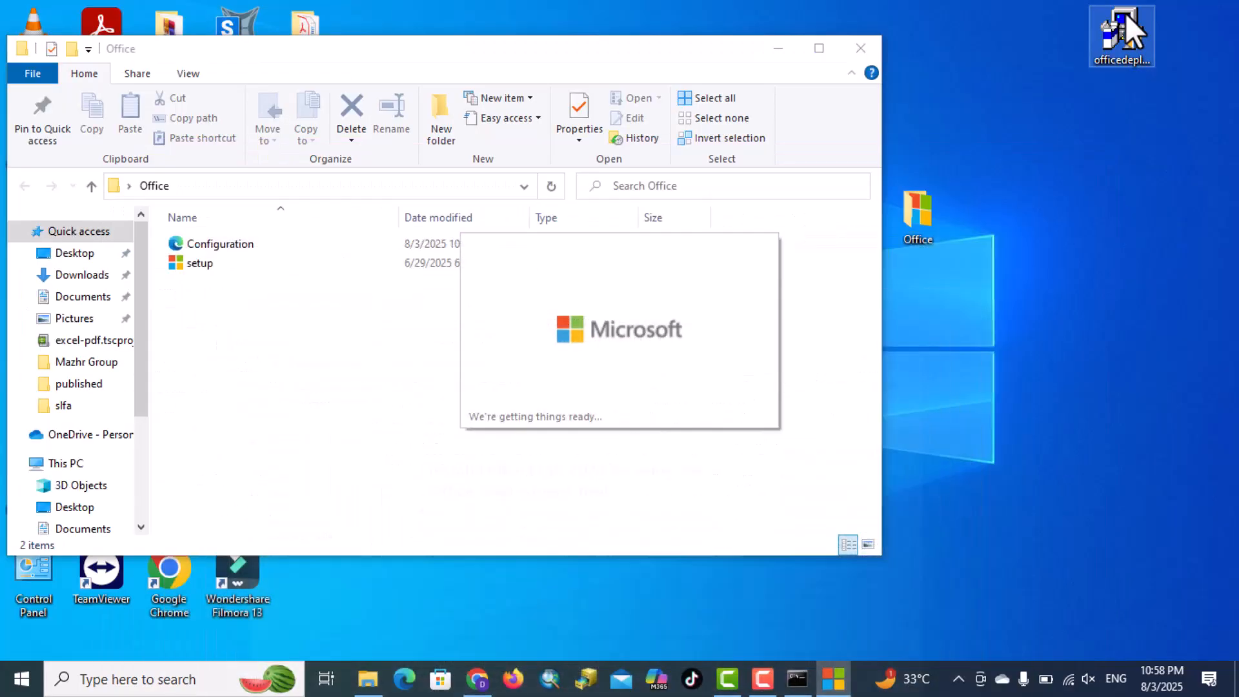
{"action": "left_click", "coordinate": [778, 49]}
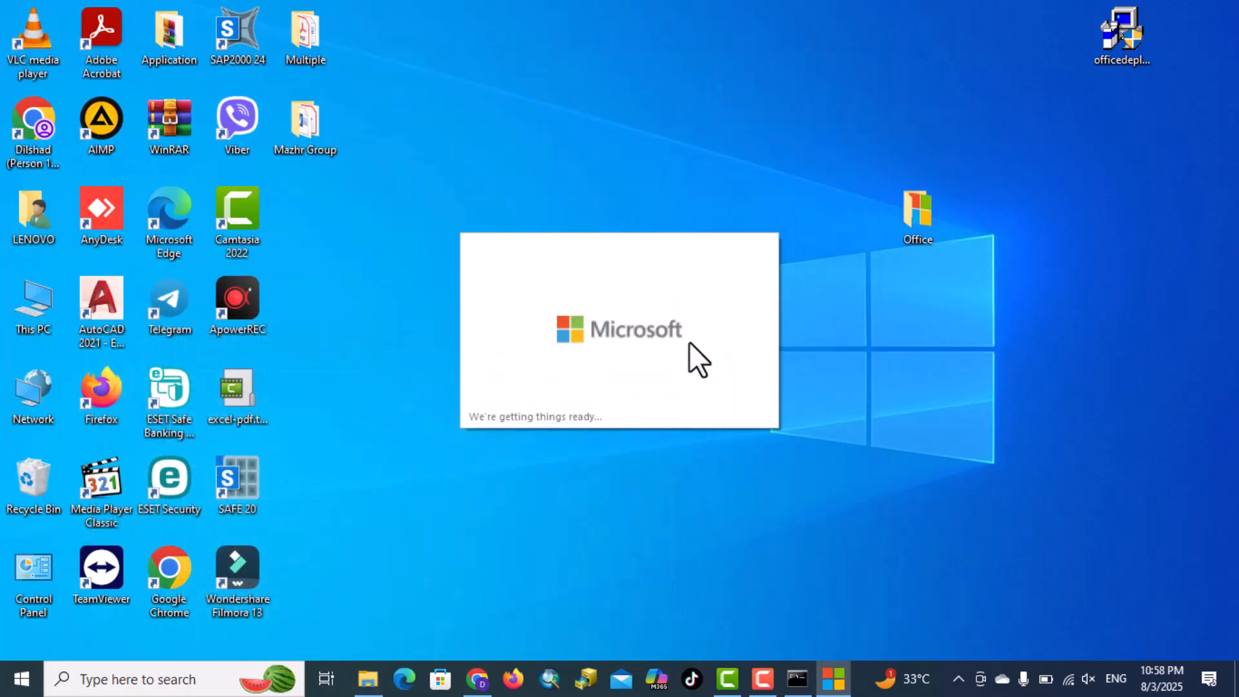